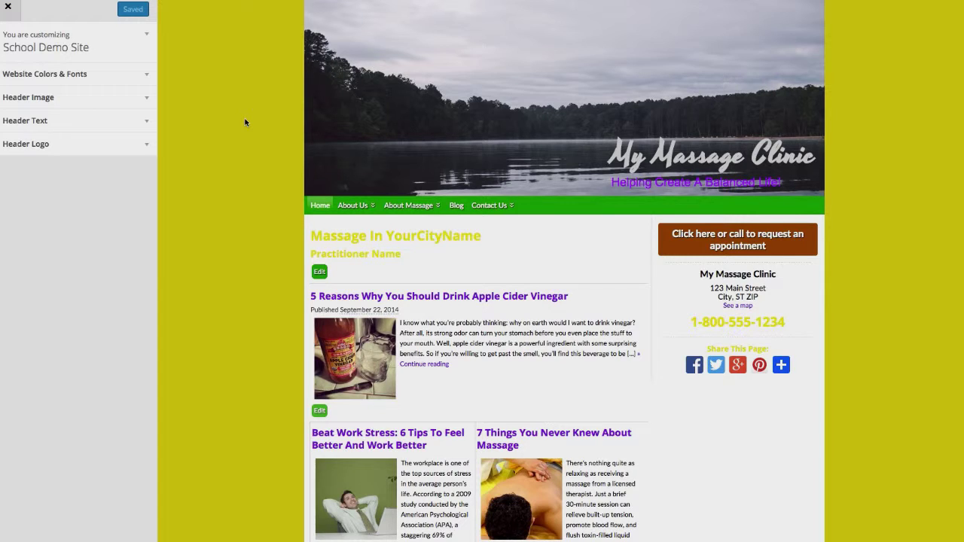
Change the website's background color to a light blue in the Website Colors & Fonts settings.
{"action": "left_click", "coordinate": [146, 76]}
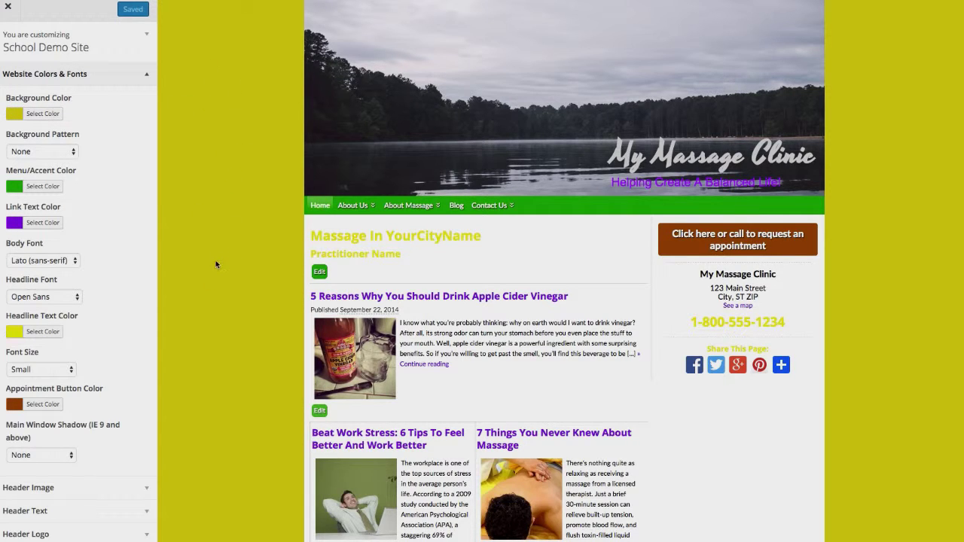
{"action": "left_click", "coordinate": [56, 116]}
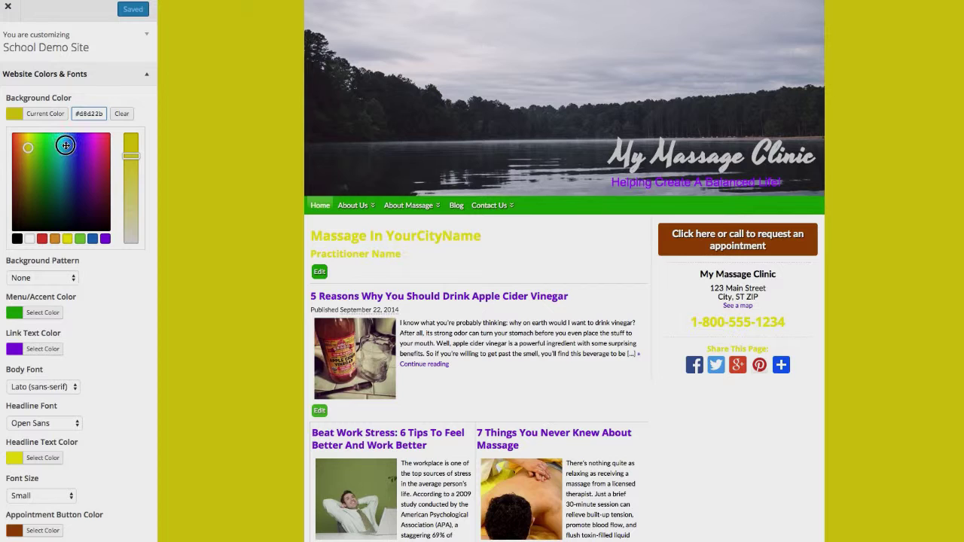
{"action": "left_click", "coordinate": [65, 145]}
{"action": "left_click_drag", "start_coordinate": [129, 135], "coordinate": [129, 178]}
{"action": "left_click", "coordinate": [220, 148]}
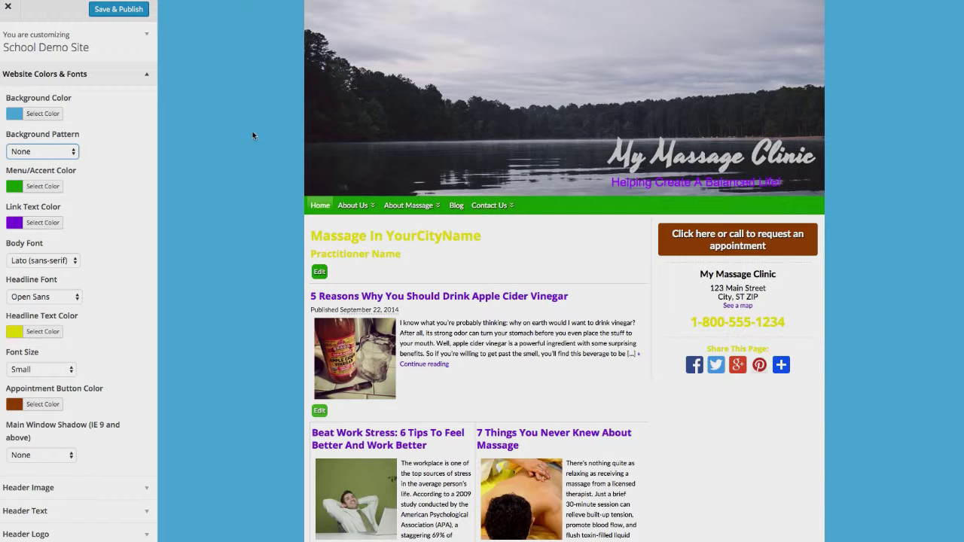
Preview the Tea Leaves and Cream Pixels background patterns and settle on Pinstripe.
{"action": "left_click", "coordinate": [57, 154]}
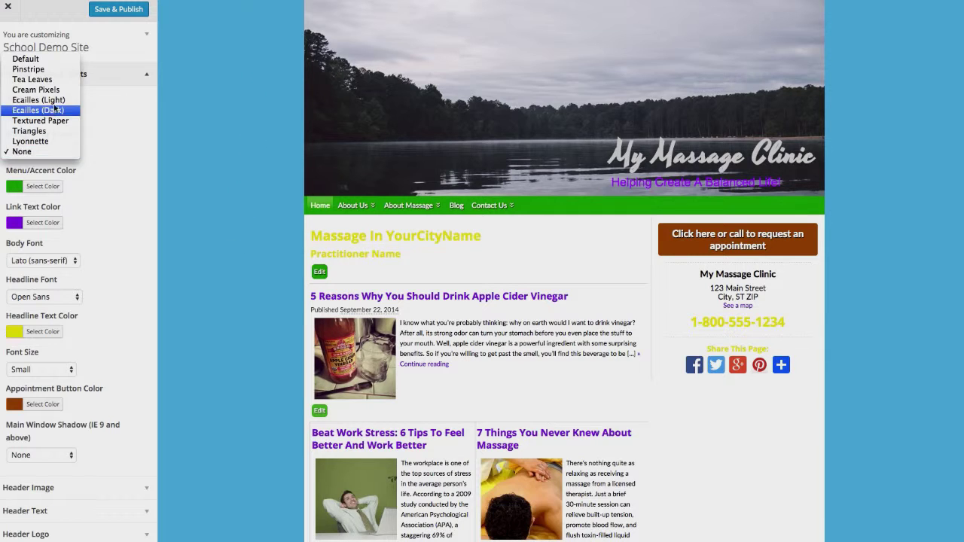
{"action": "left_click", "coordinate": [52, 69]}
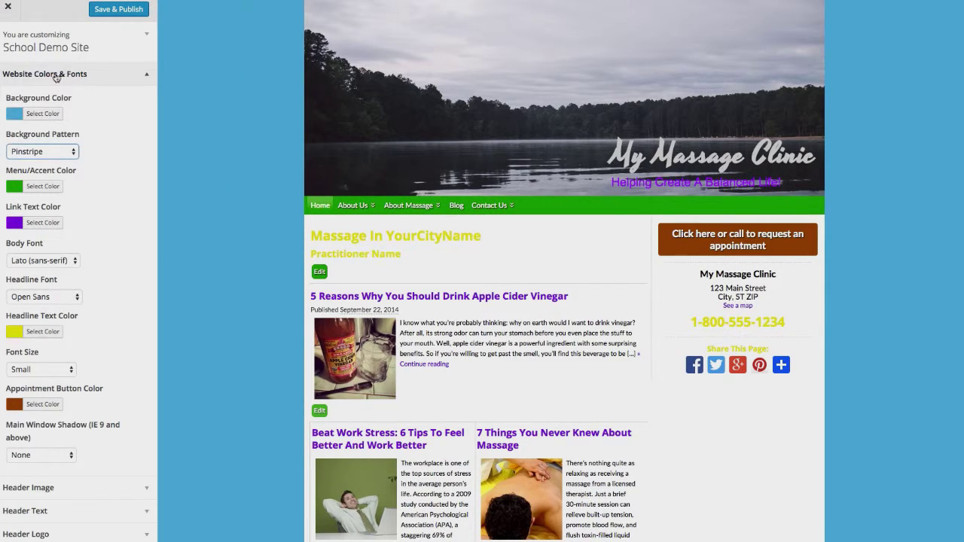
{"action": "left_click", "coordinate": [61, 151]}
{"action": "left_click", "coordinate": [59, 162]}
{"action": "left_click", "coordinate": [68, 156]}
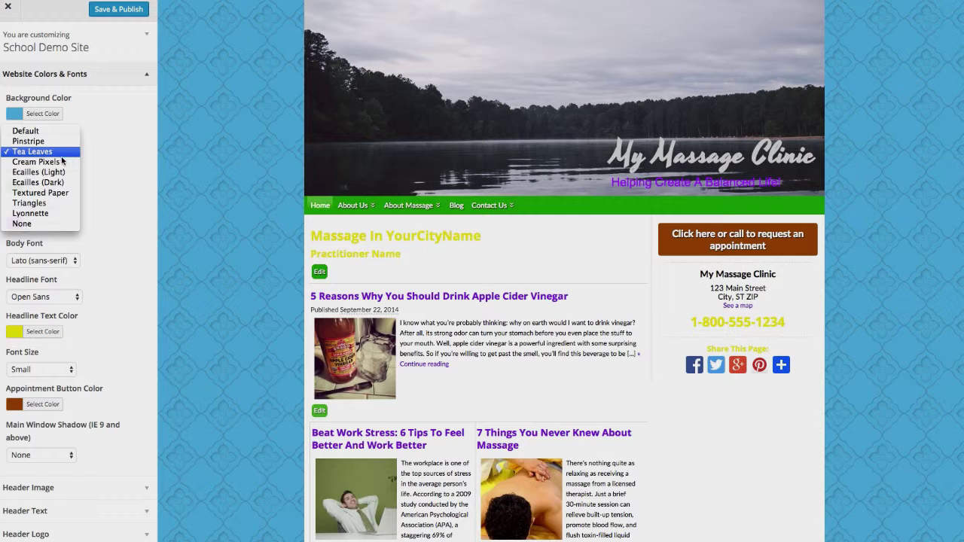
{"action": "left_click", "coordinate": [54, 162]}
{"action": "left_click", "coordinate": [57, 152]}
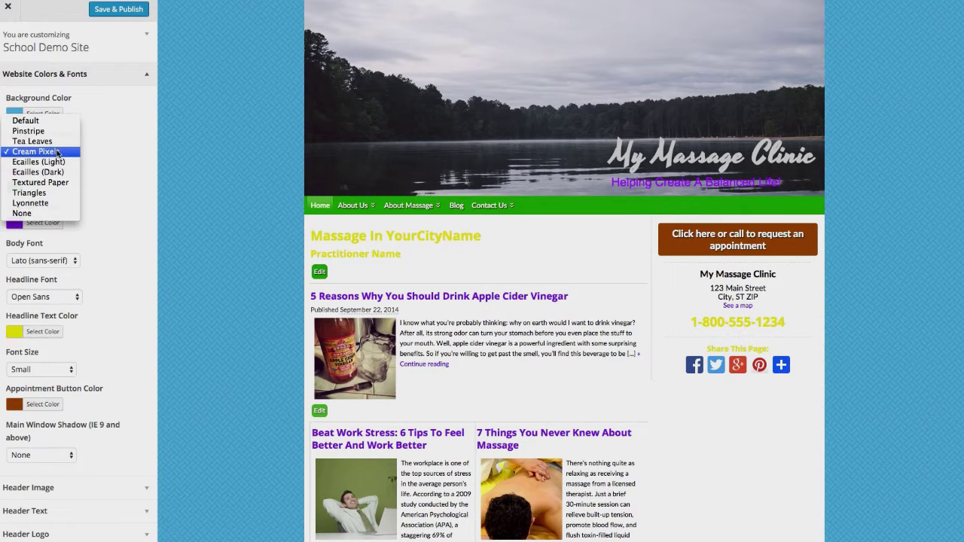
{"action": "left_click", "coordinate": [57, 132]}
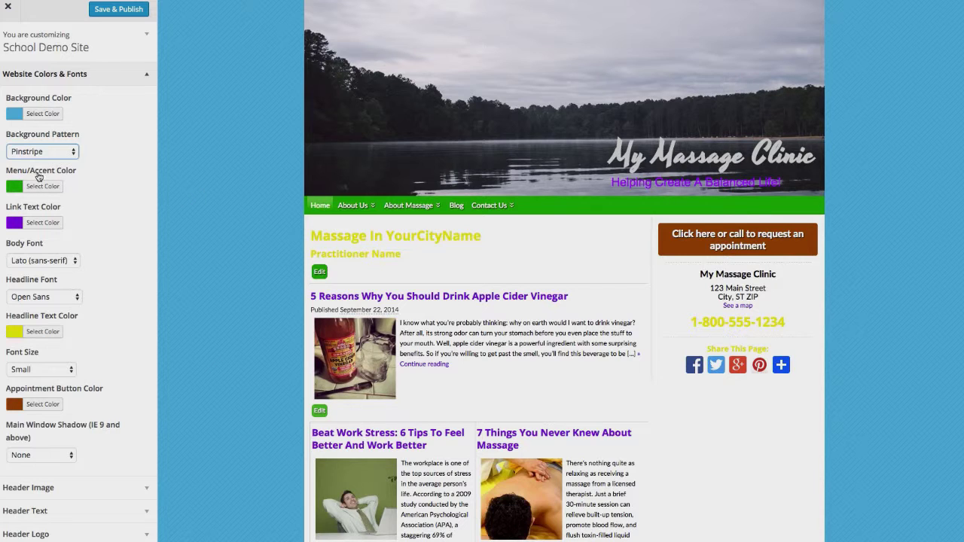
Set the menu/accent color to the fully saturated blue #00a4e0.
{"action": "mouse_move", "coordinate": [423, 205]}
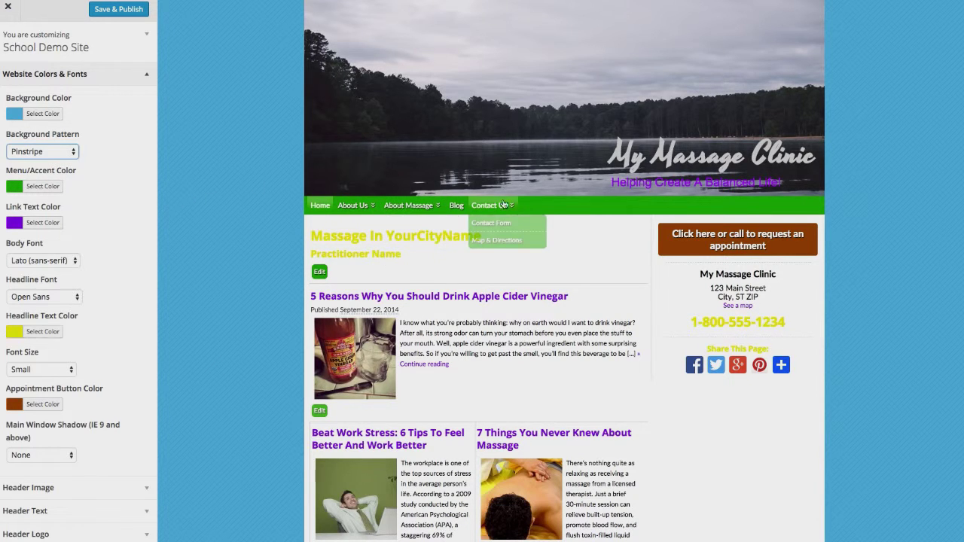
{"action": "left_click", "coordinate": [42, 186]}
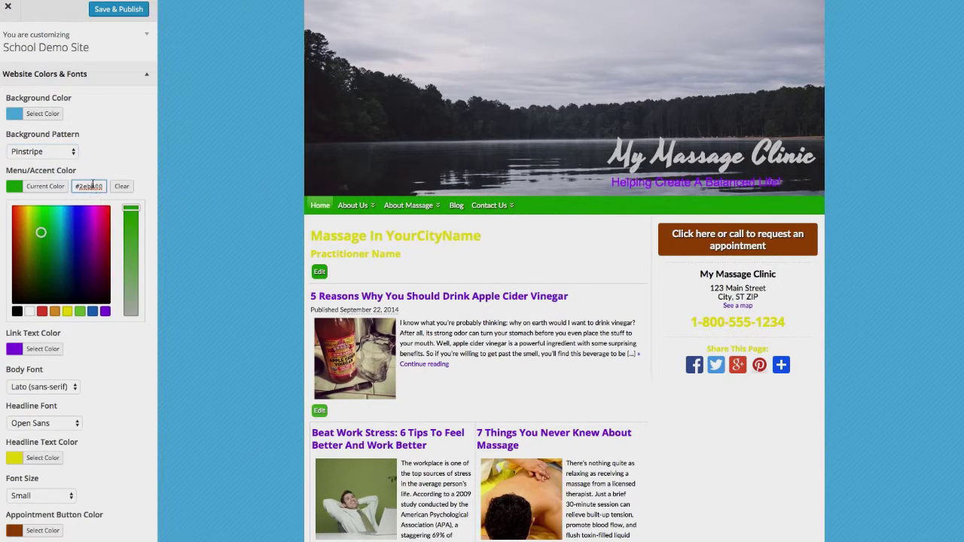
{"action": "double_click", "coordinate": [90, 186]}
{"action": "type", "text": "#5ebde0"}
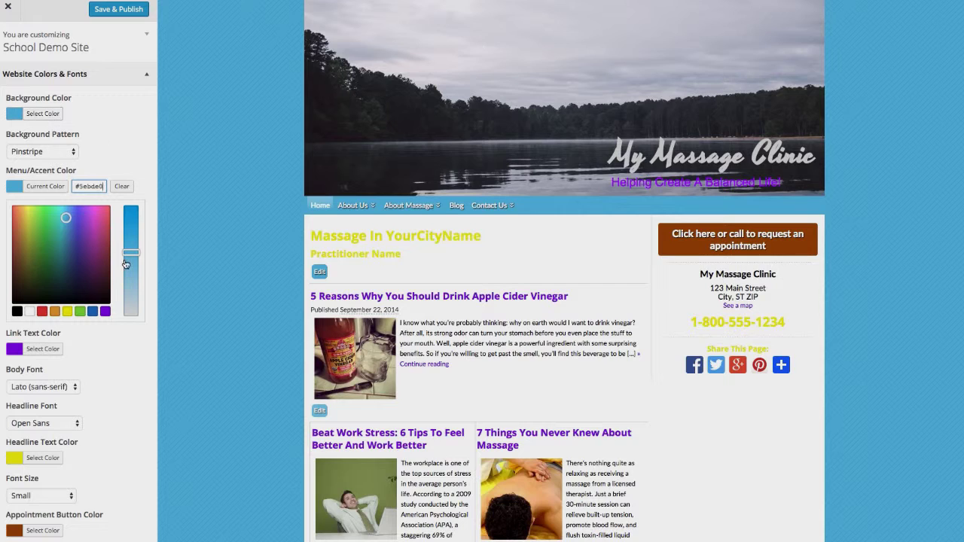
{"action": "left_click_drag", "start_coordinate": [133, 254], "coordinate": [134, 205]}
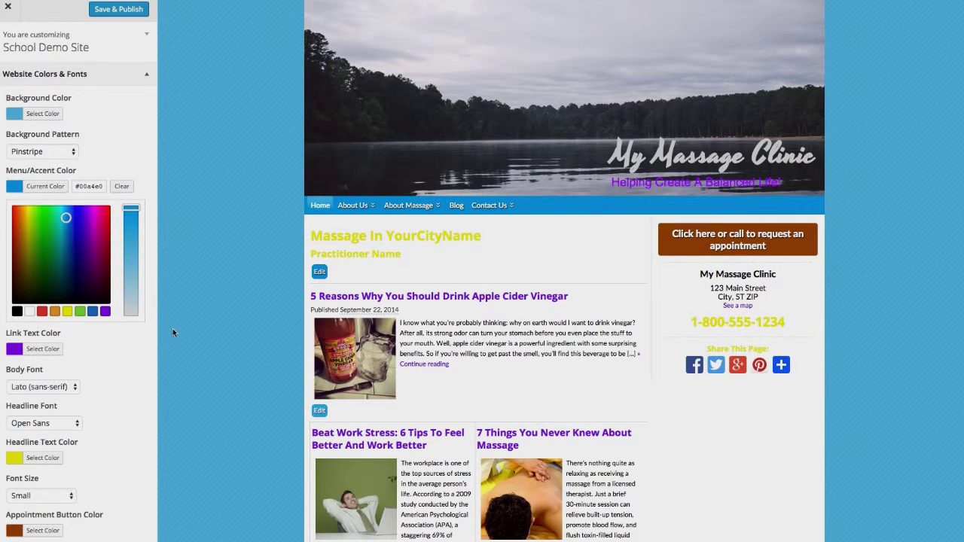
Set the link text color to the saturated blue #00a4e0.
{"action": "left_click", "coordinate": [30, 348]}
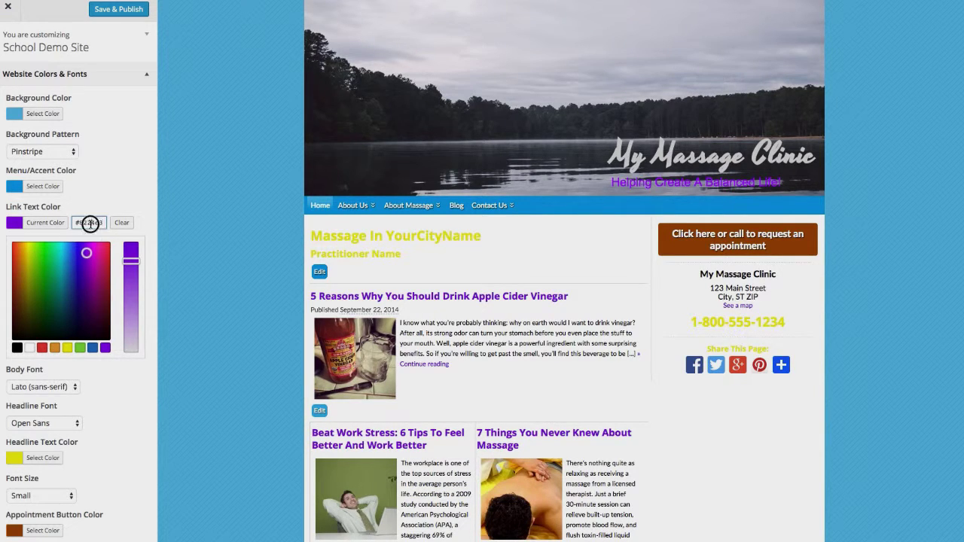
{"action": "double_click", "coordinate": [90, 223]}
{"action": "type", "text": "#4cb8e0"}
{"action": "left_click", "coordinate": [131, 254]}
{"action": "left_click_drag", "start_coordinate": [131, 254], "coordinate": [131, 243]}
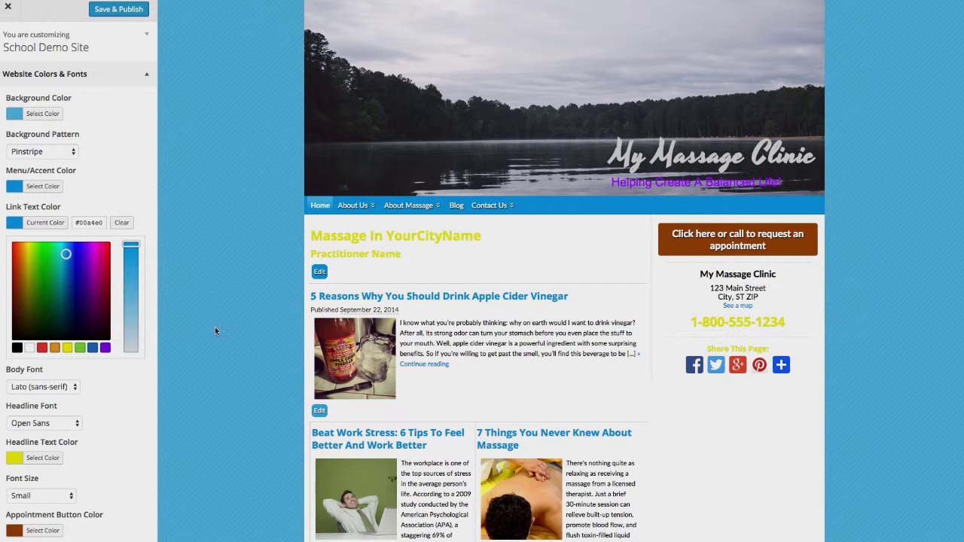
Set the body font to Open Sans.
{"action": "left_click", "coordinate": [60, 388]}
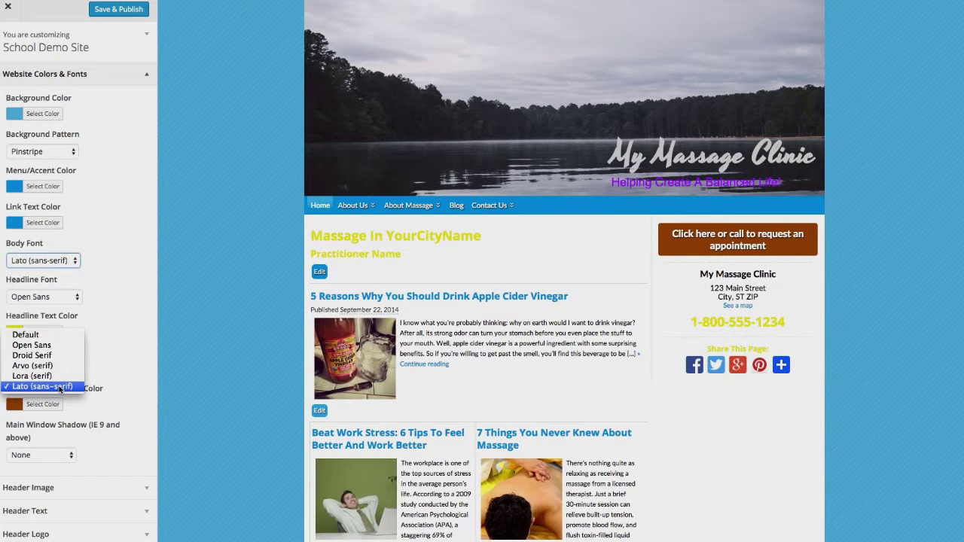
{"action": "left_click", "coordinate": [47, 346]}
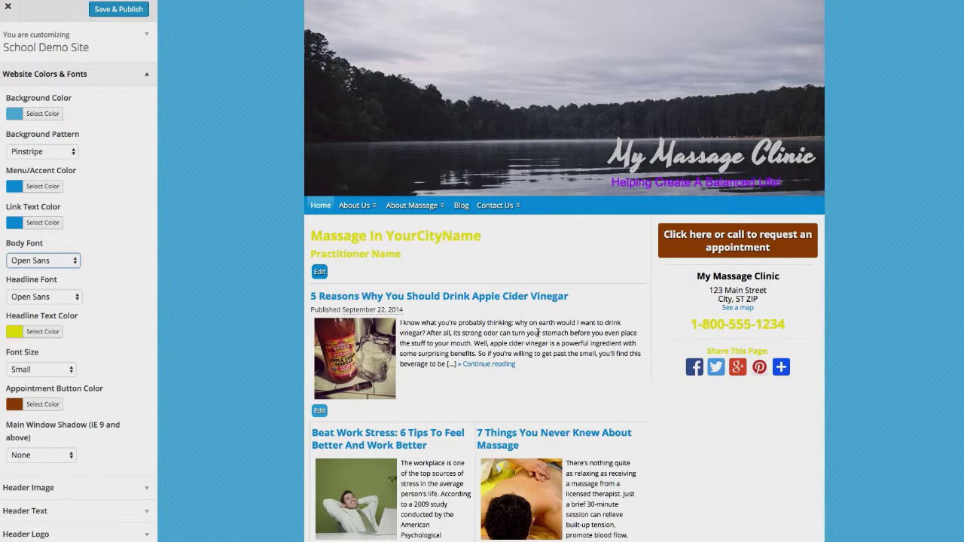
{"action": "left_click", "coordinate": [67, 263]}
{"action": "left_click", "coordinate": [86, 300]}
Try Lato (sans-serif) as the headline font and return it to Open Sans.
{"action": "left_click", "coordinate": [75, 299]}
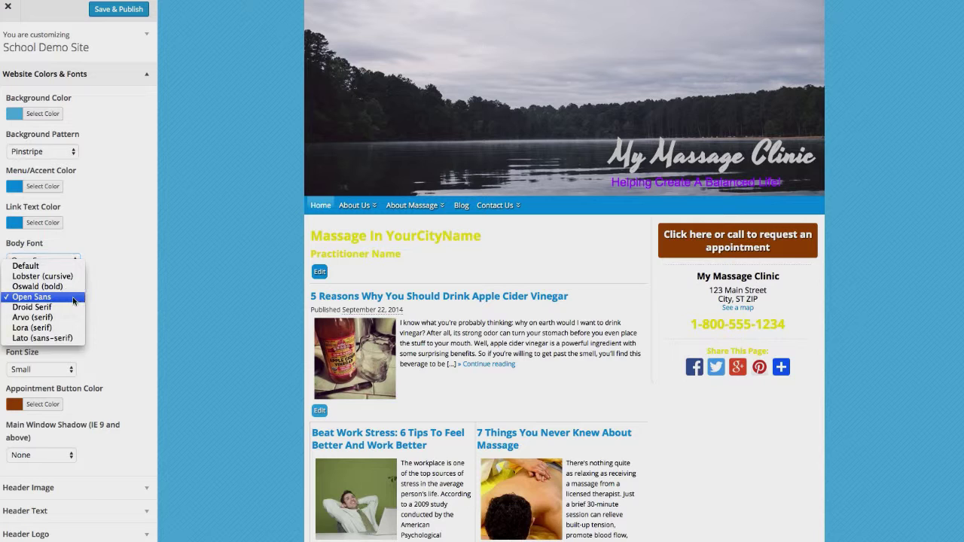
{"action": "left_click", "coordinate": [63, 339]}
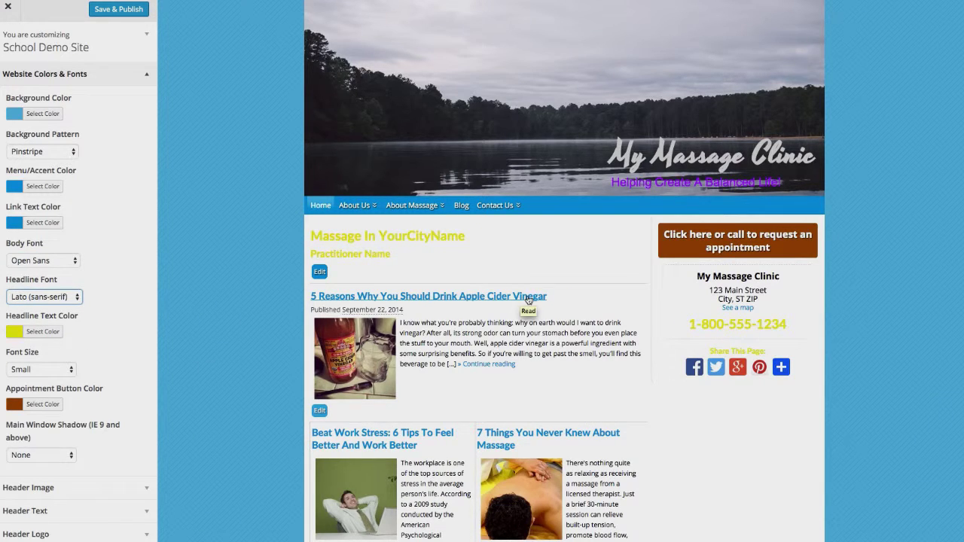
{"action": "left_click", "coordinate": [65, 298]}
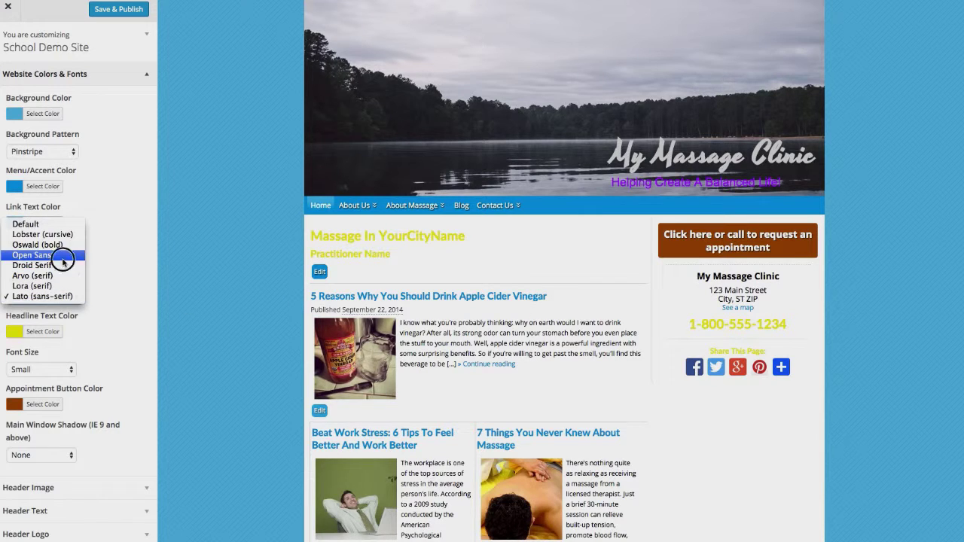
{"action": "left_click", "coordinate": [66, 253]}
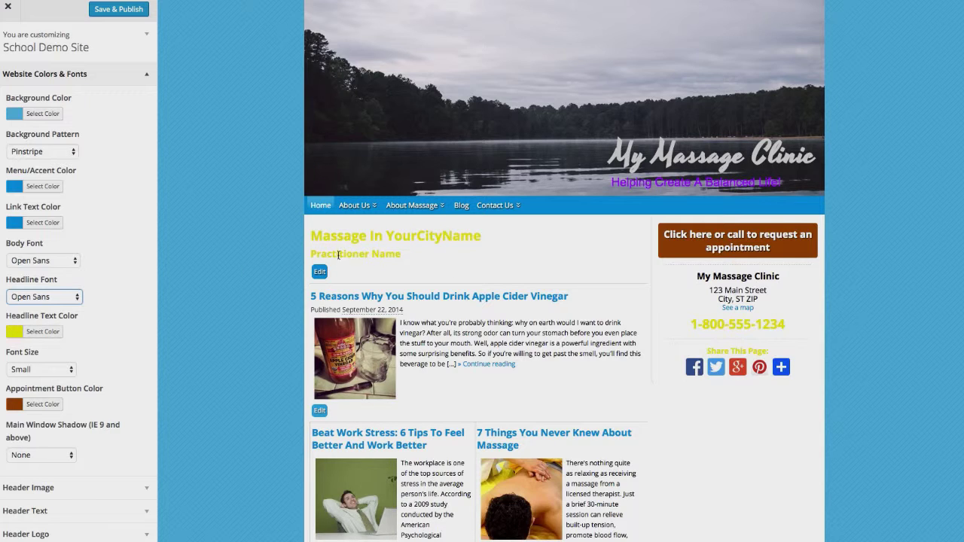
Set the headline text color to the saturated blue #00a4e0.
{"action": "left_click", "coordinate": [44, 332]}
{"action": "triple_click", "coordinate": [91, 330]}
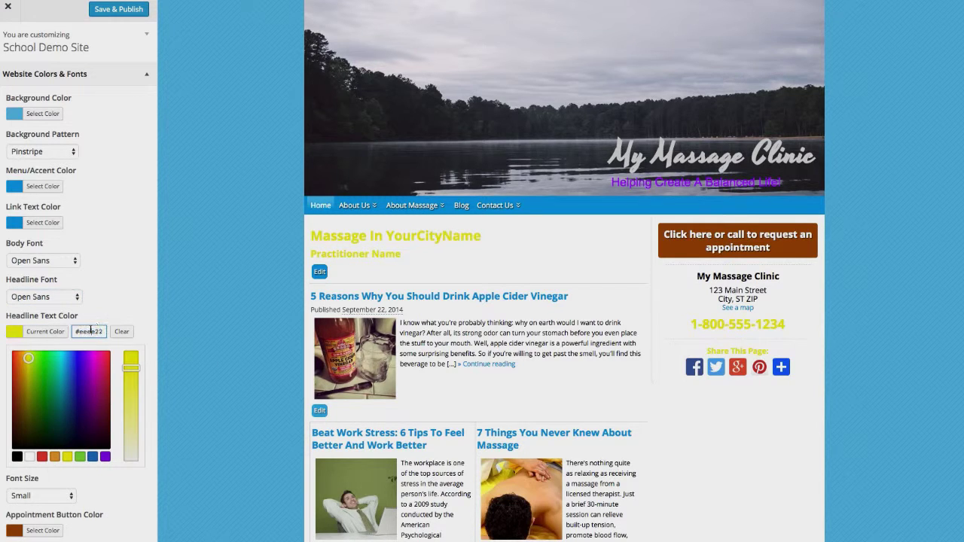
{"action": "type", "text": "#31b1e0"}
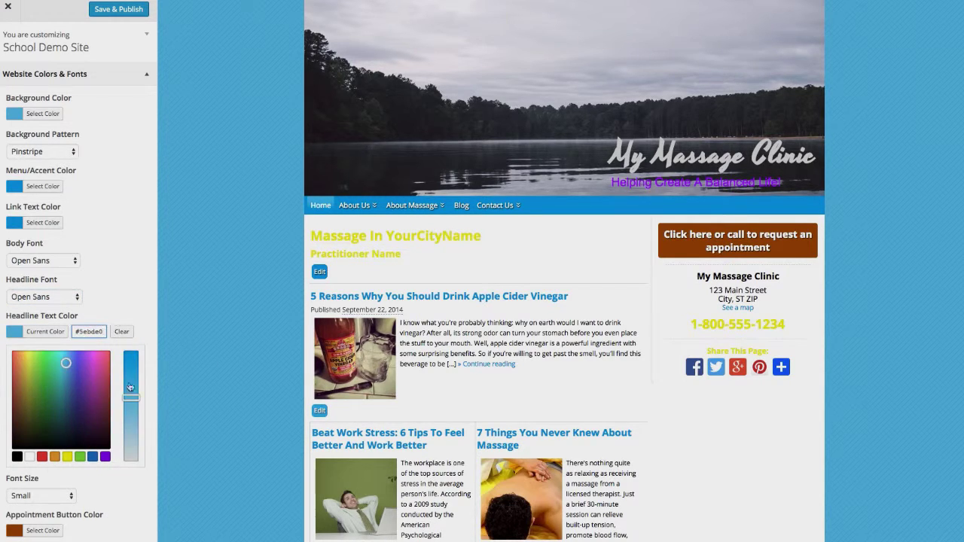
{"action": "left_click", "coordinate": [130, 363]}
{"action": "left_click_drag", "start_coordinate": [130, 363], "coordinate": [129, 343]}
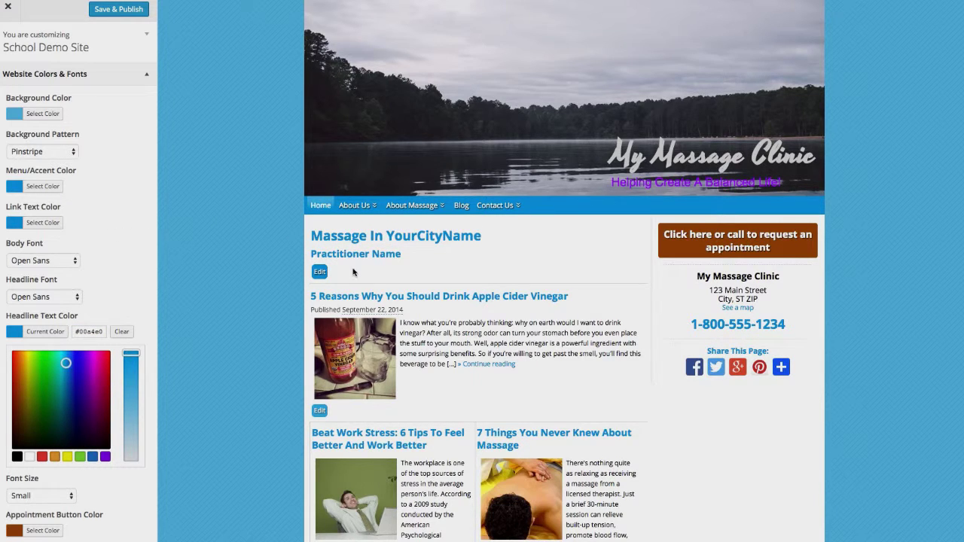
Set the font size to Large and check the text in the page preview.
{"action": "left_click", "coordinate": [72, 497]}
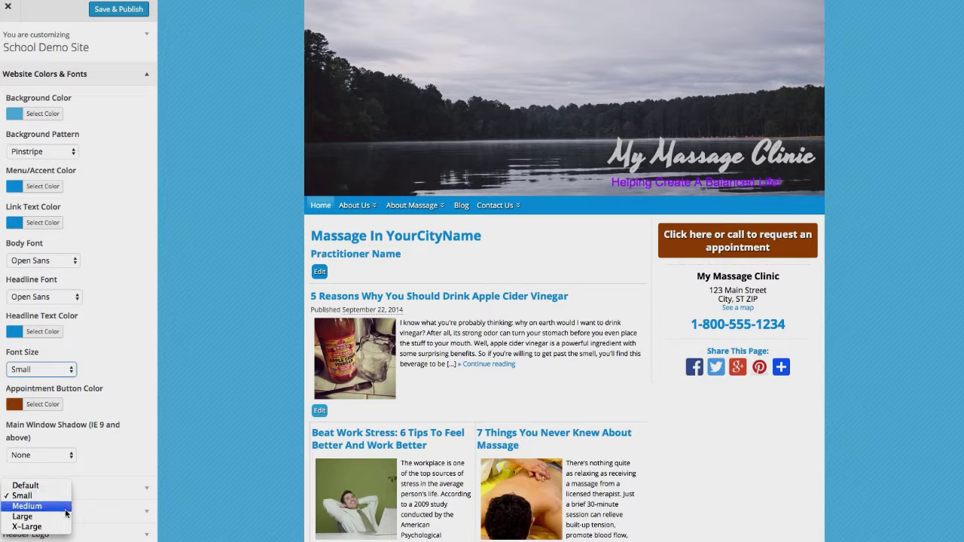
{"action": "left_click", "coordinate": [63, 516]}
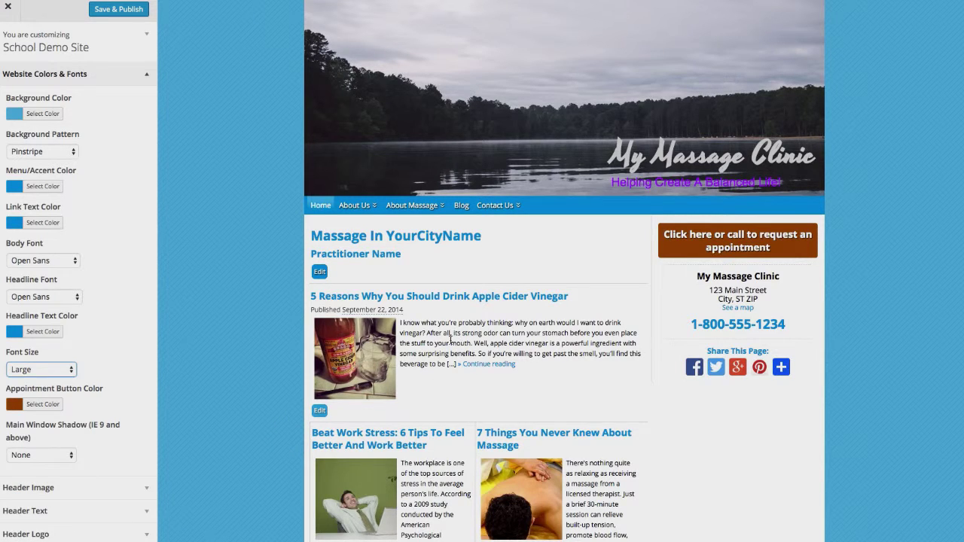
{"action": "scroll", "coordinate": [480, 364], "scroll_direction": "down", "scroll_amount": 1}
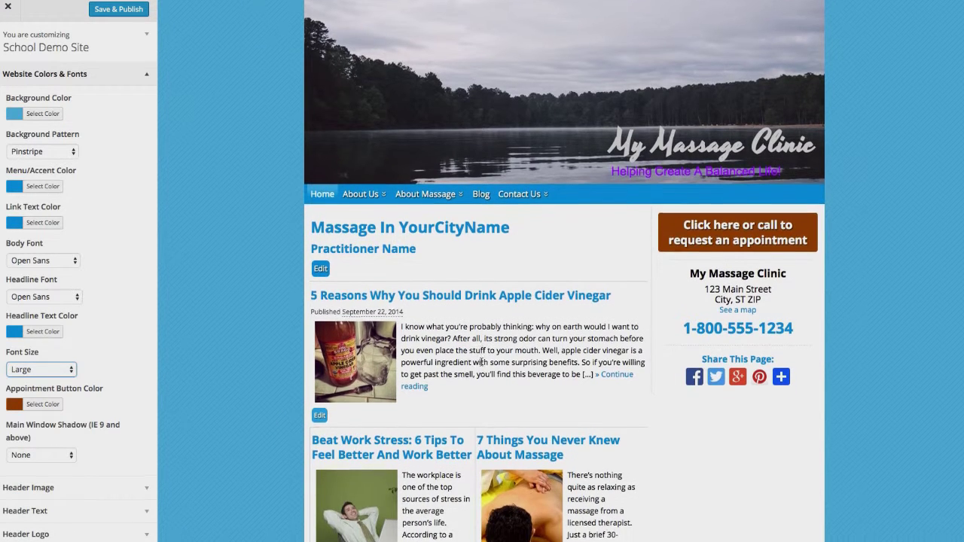
{"action": "scroll", "coordinate": [482, 361], "scroll_direction": "up", "scroll_amount": 1}
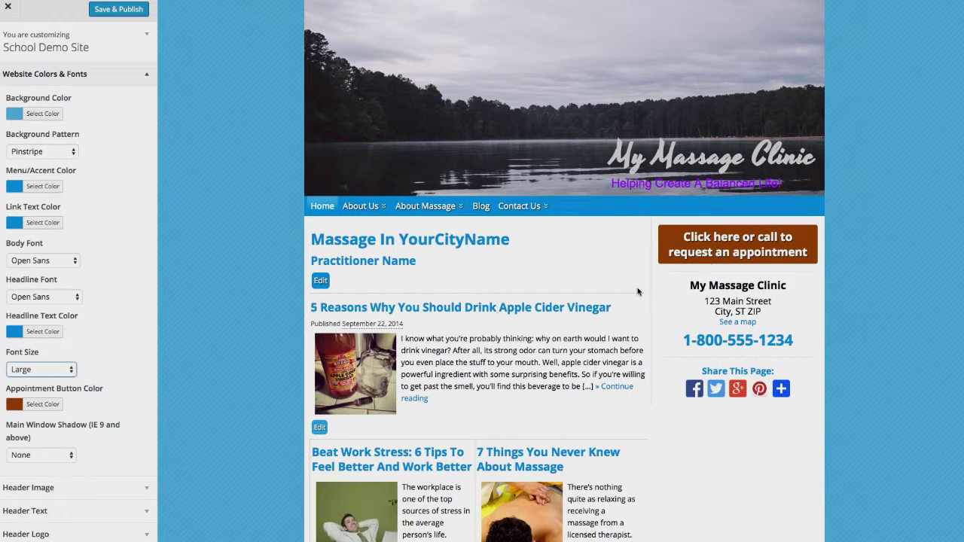
Set the appointment button color to #5ebde0 and raise its saturation to the maximum.
{"action": "left_click", "coordinate": [57, 405]}
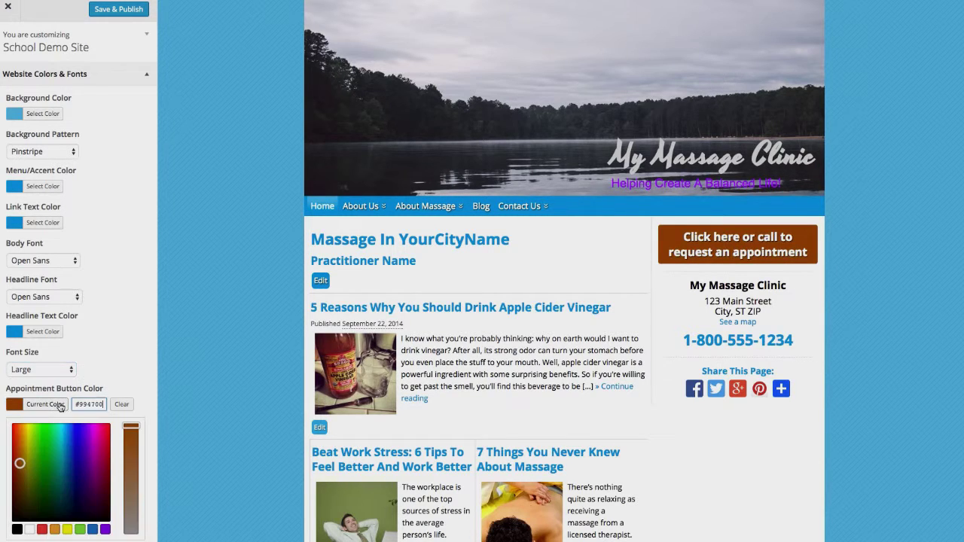
{"action": "triple_click", "coordinate": [95, 404]}
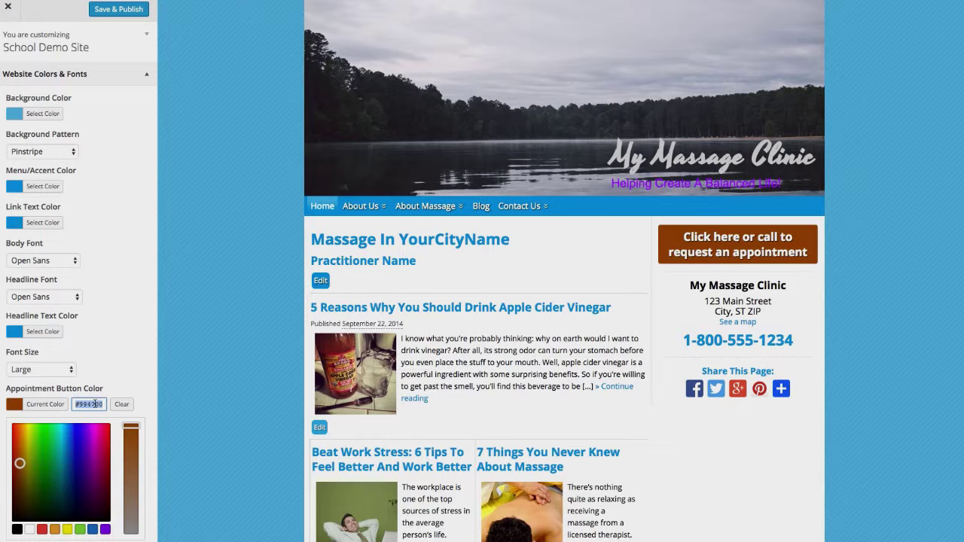
{"action": "type", "text": "#5ebde0"}
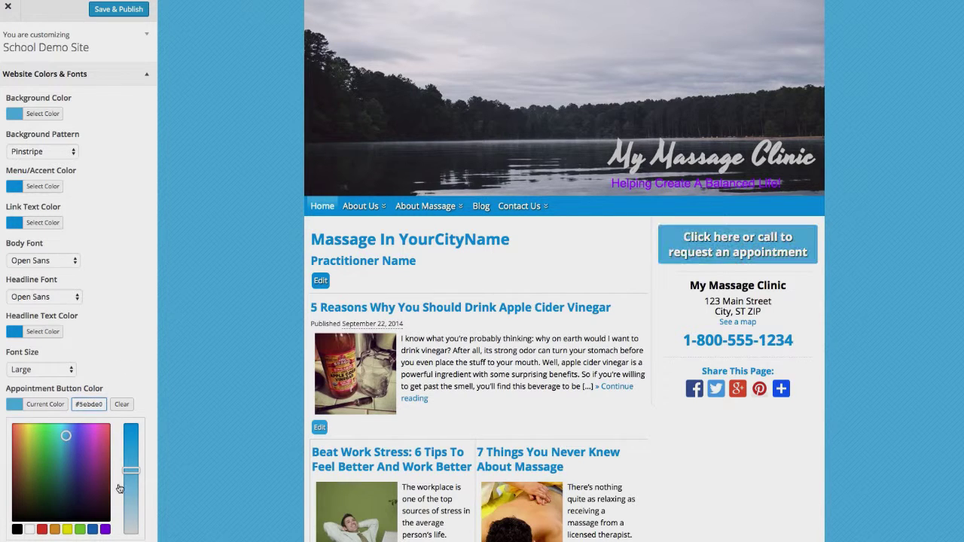
{"action": "left_click_drag", "start_coordinate": [133, 471], "coordinate": [133, 424]}
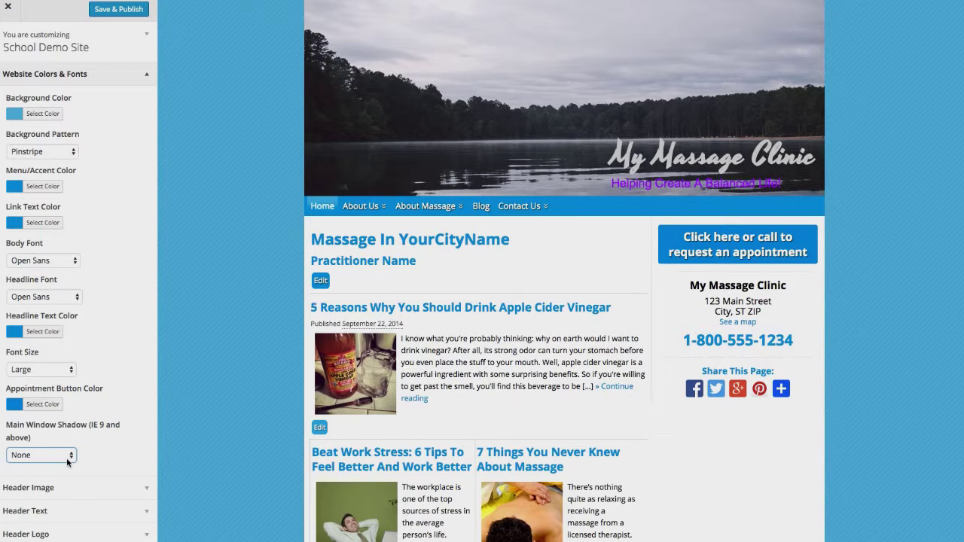
Set the main window shadow to Large and the font size to Medium.
{"action": "left_click", "coordinate": [67, 456]}
{"action": "left_click", "coordinate": [30, 487]}
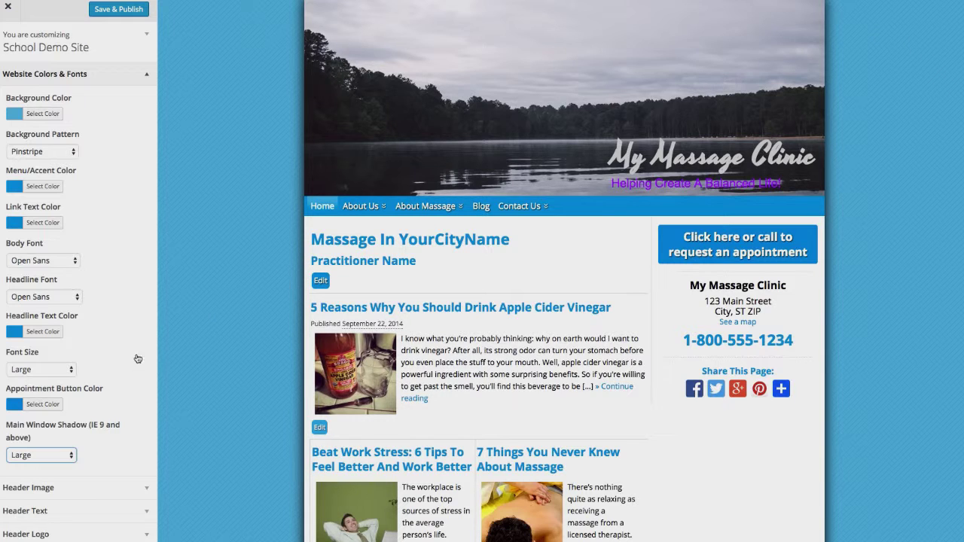
{"action": "left_click", "coordinate": [58, 371]}
{"action": "left_click", "coordinate": [60, 357]}
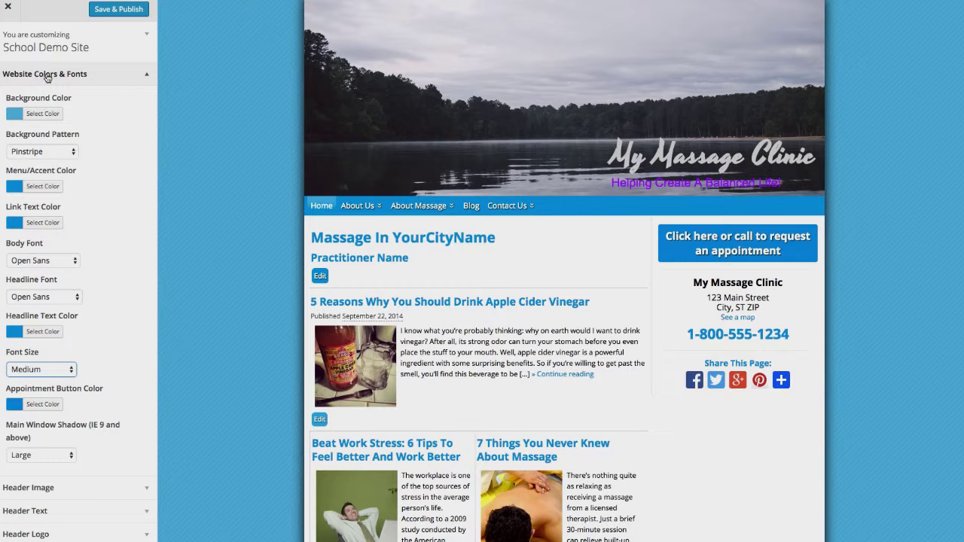
Hide the uploaded lake photo in the header image settings so the pre-built header is used.
{"action": "left_click", "coordinate": [146, 73]}
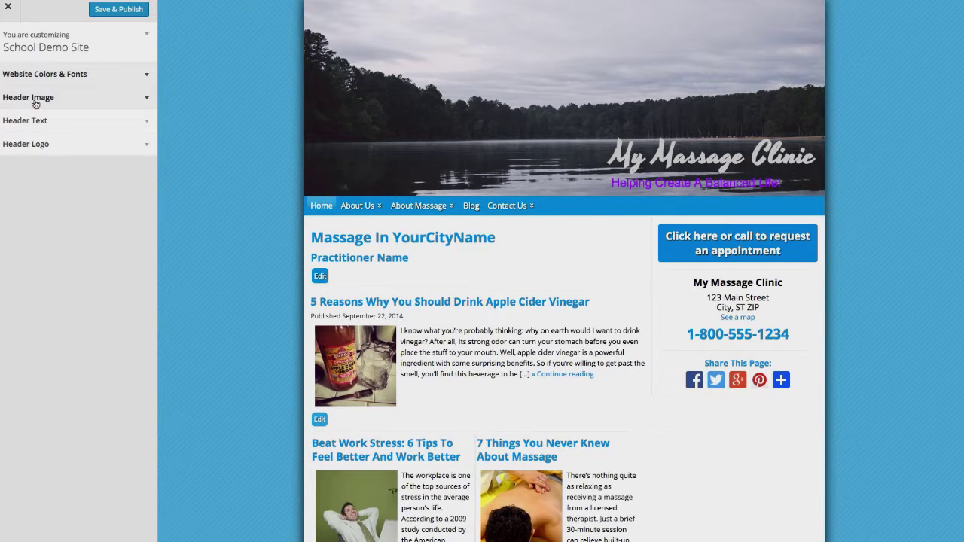
{"action": "left_click", "coordinate": [143, 99]}
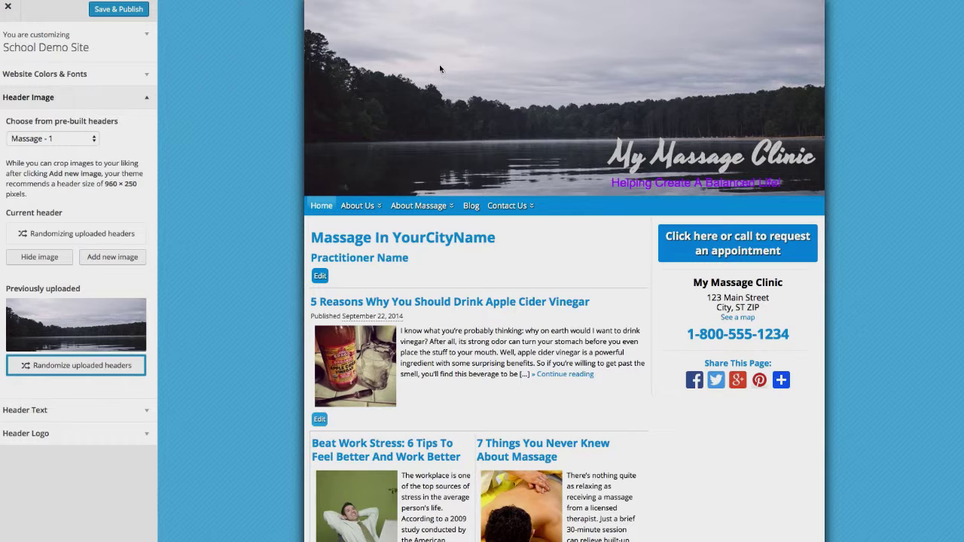
{"action": "left_click", "coordinate": [31, 260]}
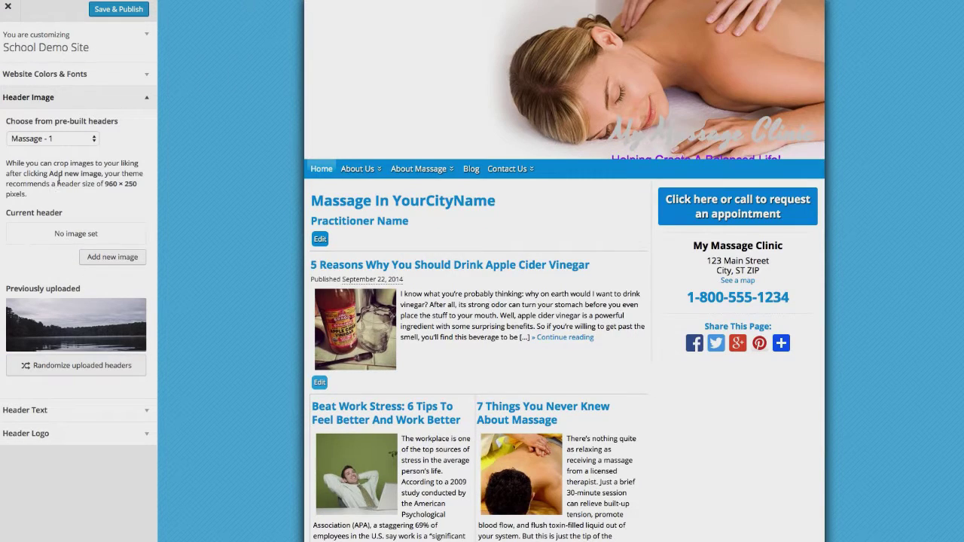
Try the Spa Man and Massage Practitioner pre-built headers, and return to Massage - 1.
{"action": "left_click", "coordinate": [76, 140]}
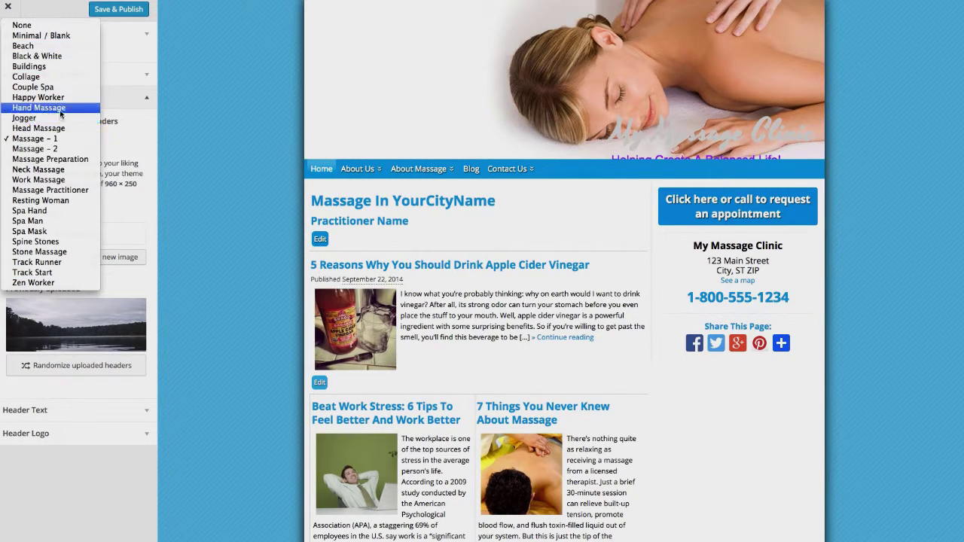
{"action": "left_click", "coordinate": [53, 230]}
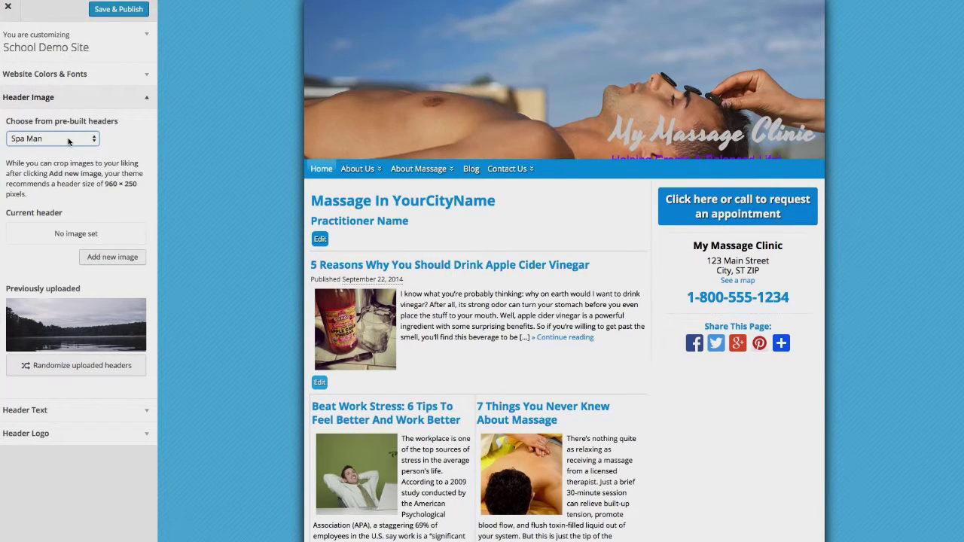
{"action": "left_click", "coordinate": [68, 140]}
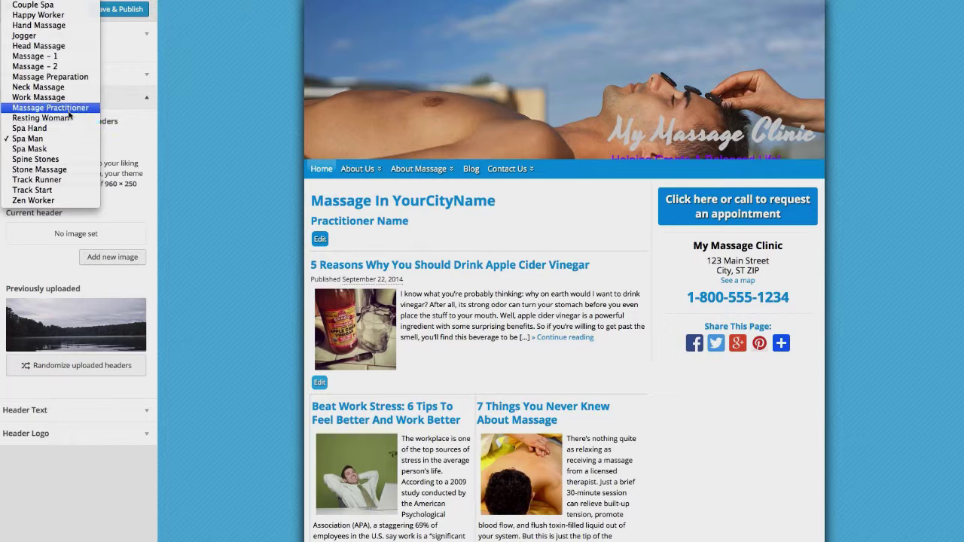
{"action": "left_click", "coordinate": [70, 113]}
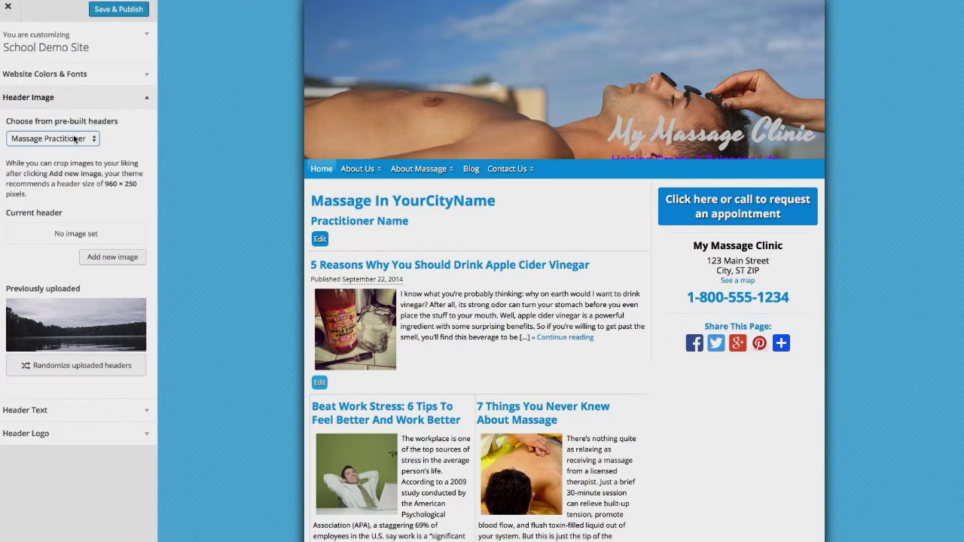
{"action": "left_click", "coordinate": [74, 138]}
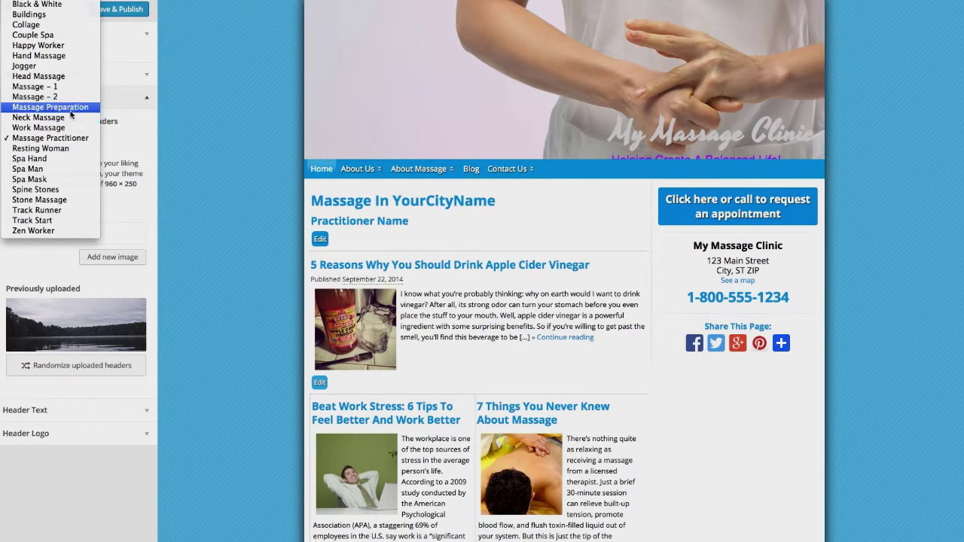
{"action": "left_click", "coordinate": [68, 87]}
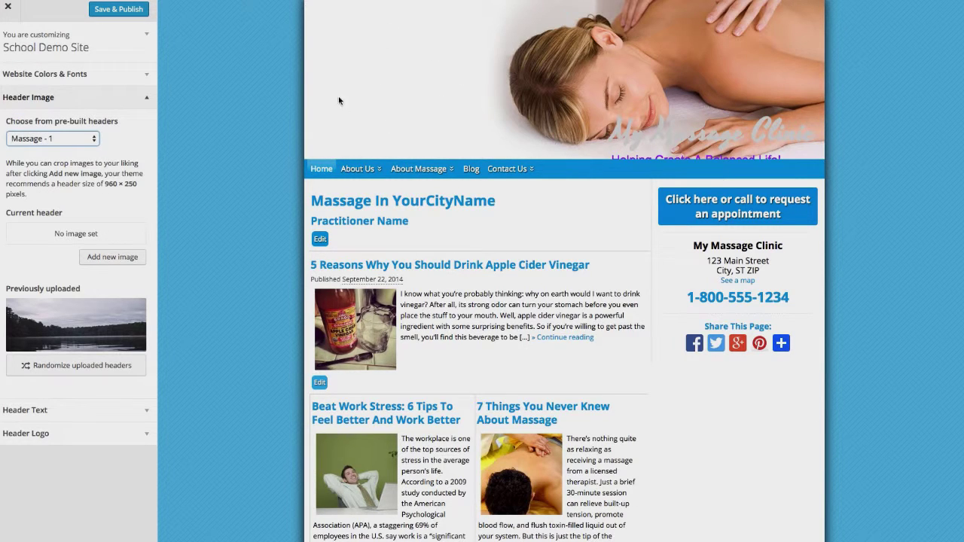
{"action": "left_click", "coordinate": [381, 69]}
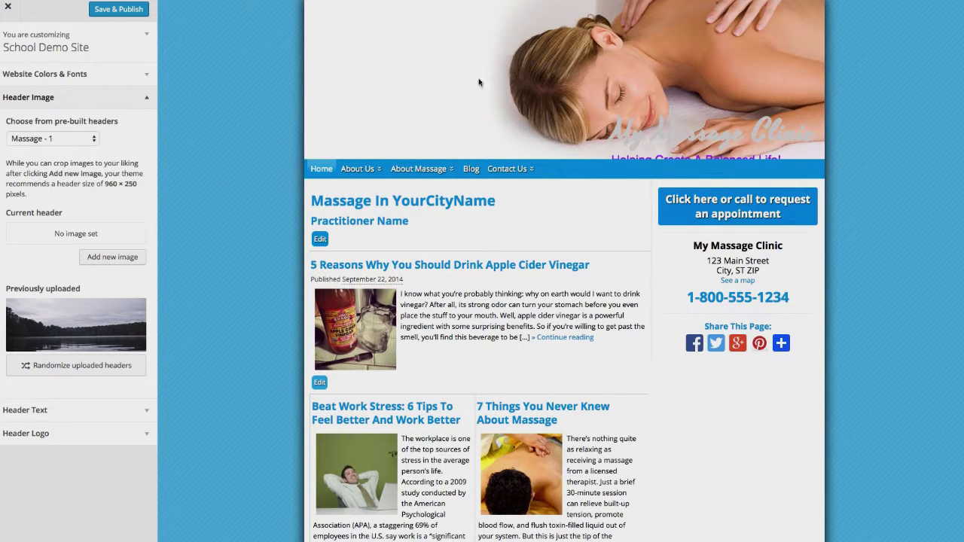
Move the header text to the far left and raise it slightly so it sits in the blank area of the header image.
{"action": "left_click", "coordinate": [28, 97]}
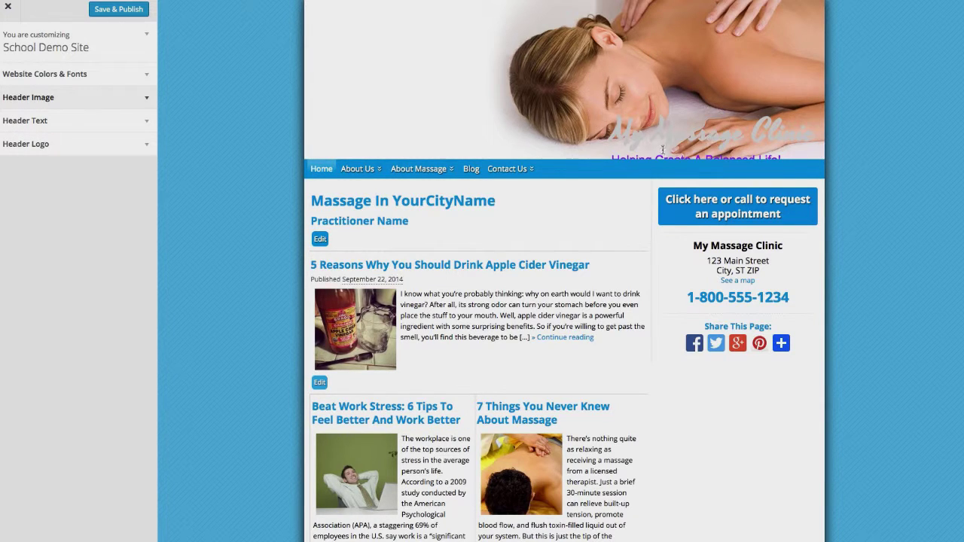
{"action": "left_click", "coordinate": [90, 121]}
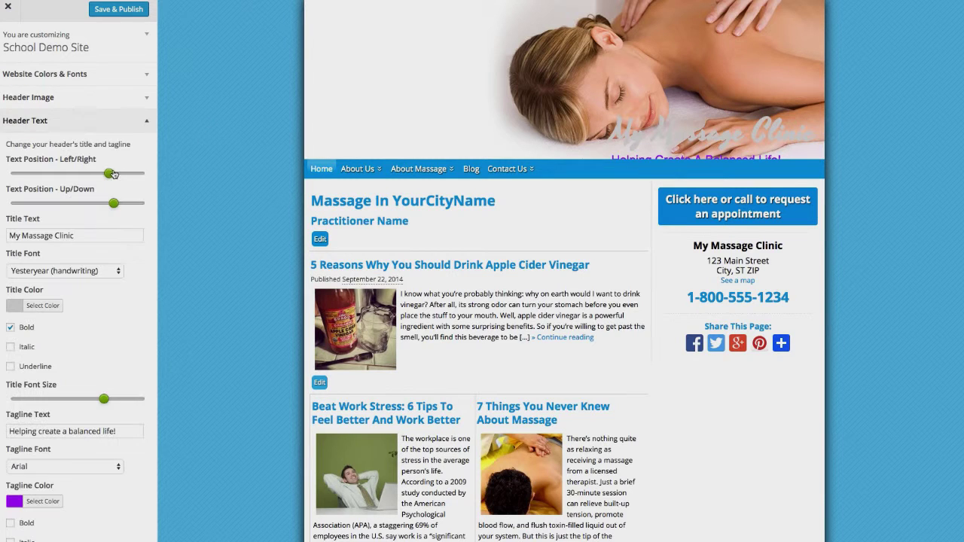
{"action": "left_click_drag", "start_coordinate": [106, 202], "coordinate": [17, 180]}
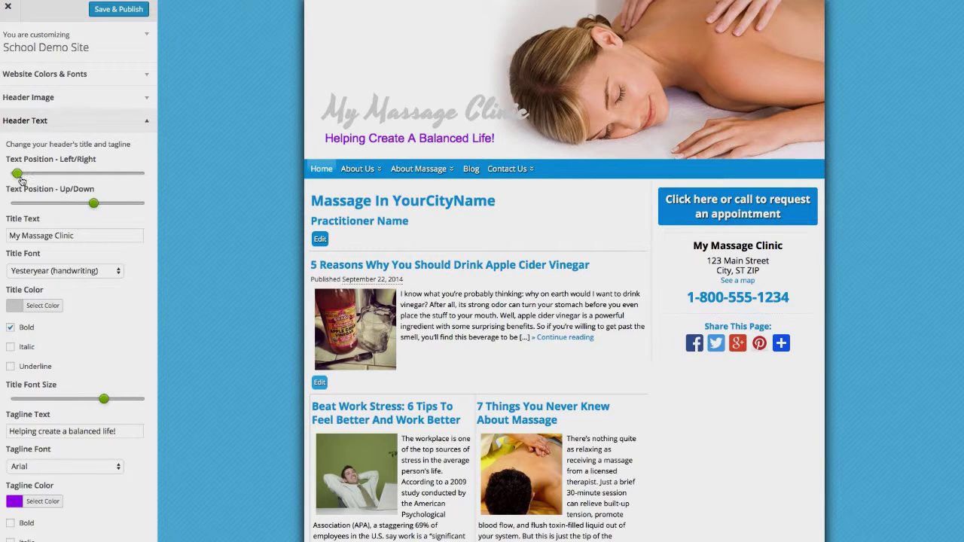
Change the header title text to "Massage Perfect" and its font to Dancing Script (cursive).
{"action": "left_click", "coordinate": [90, 236]}
{"action": "triple_click", "coordinate": [90, 236]}
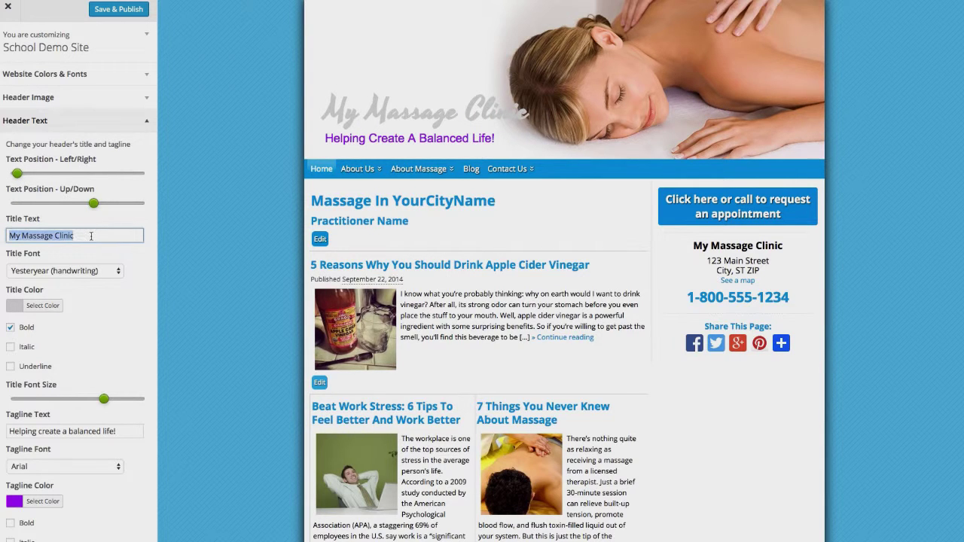
{"action": "type", "text": "Massage Perfect"}
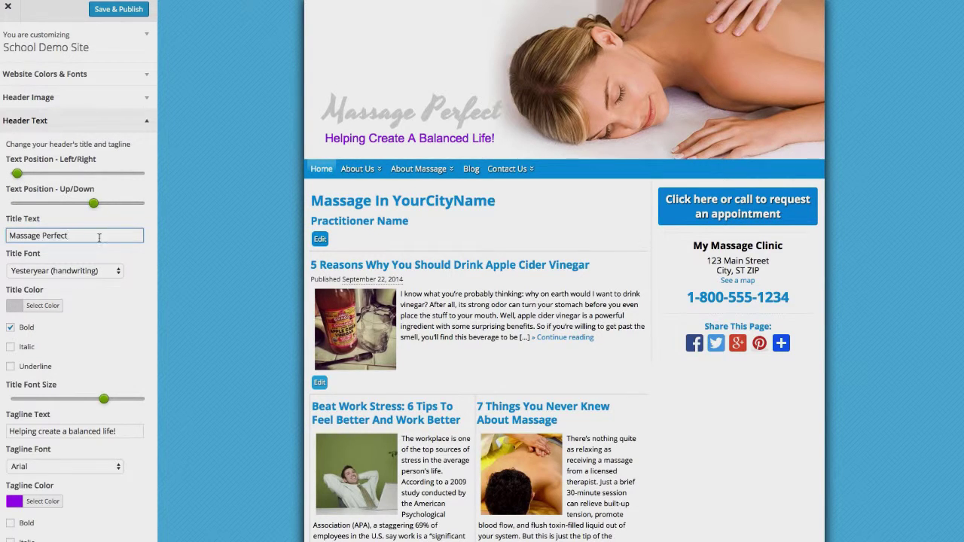
{"action": "left_click", "coordinate": [83, 270]}
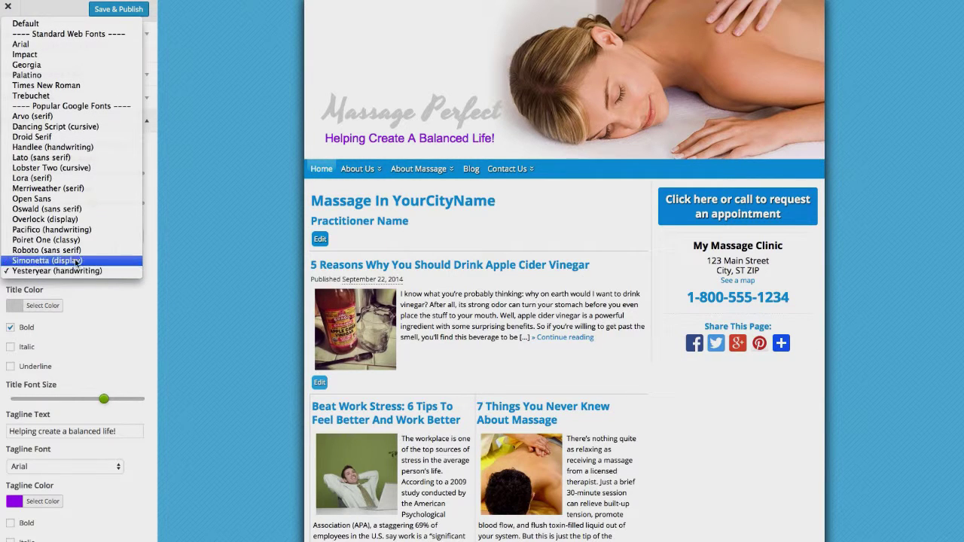
{"action": "left_click", "coordinate": [52, 199]}
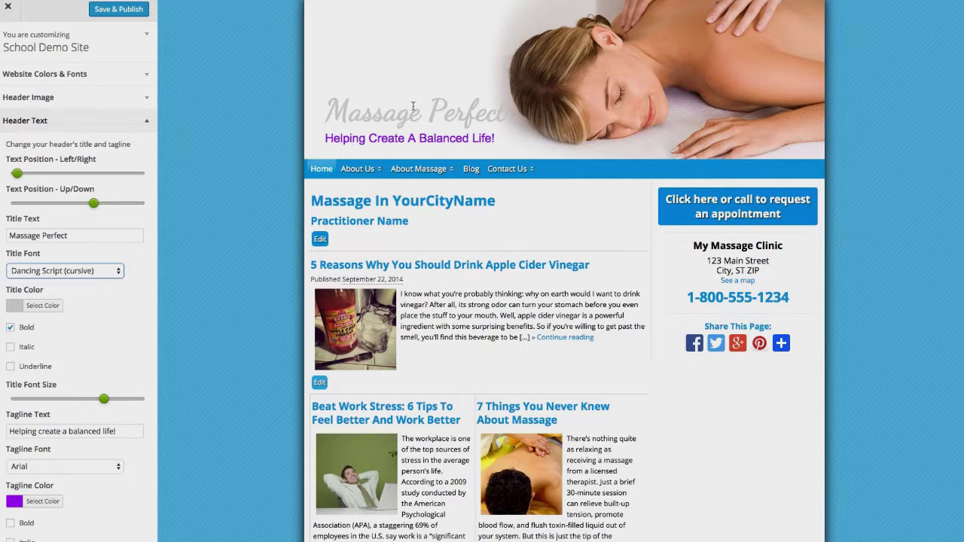
Set the title color to #5ebde0 and raise its saturation to the maximum, giving #00a4e0.
{"action": "left_click", "coordinate": [43, 306]}
{"action": "double_click", "coordinate": [89, 306]}
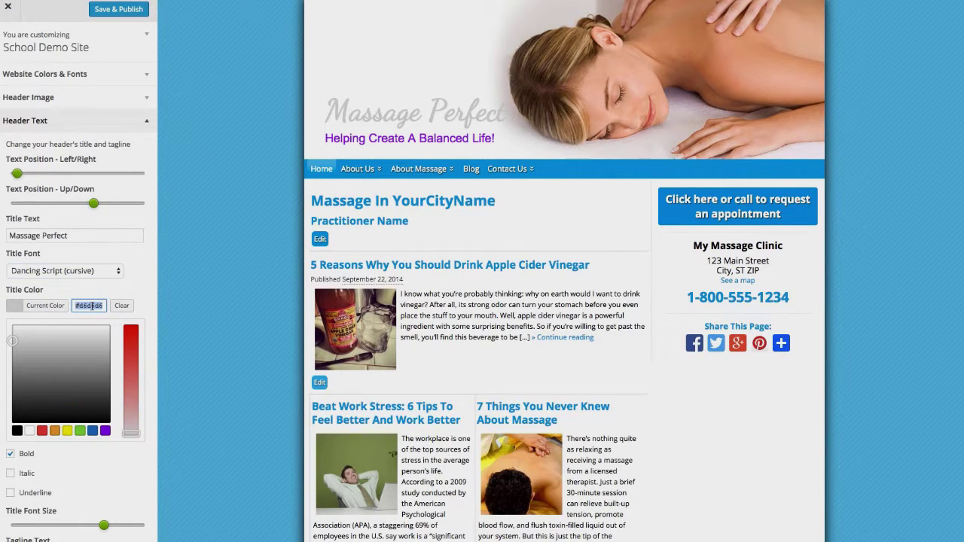
{"action": "type", "text": "#0ba7e0"}
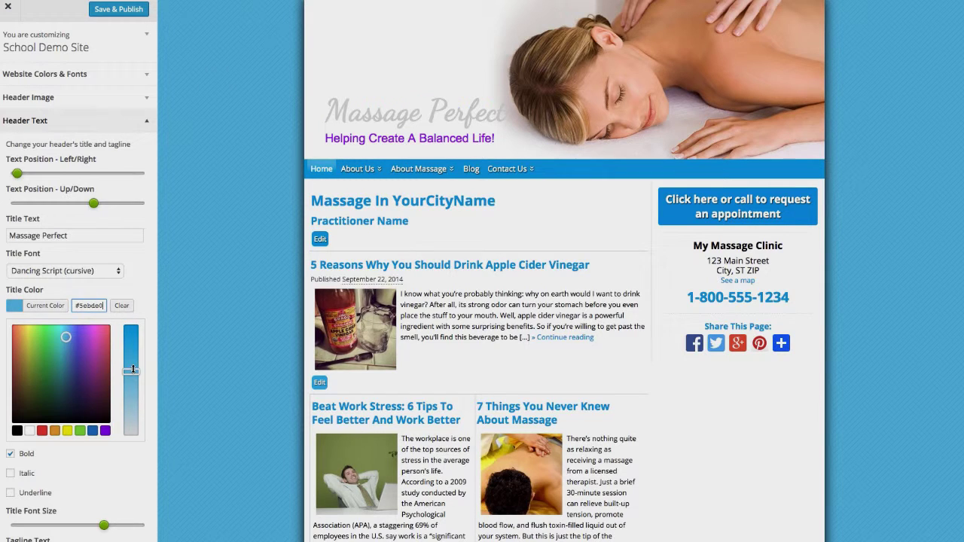
{"action": "left_click", "coordinate": [129, 317]}
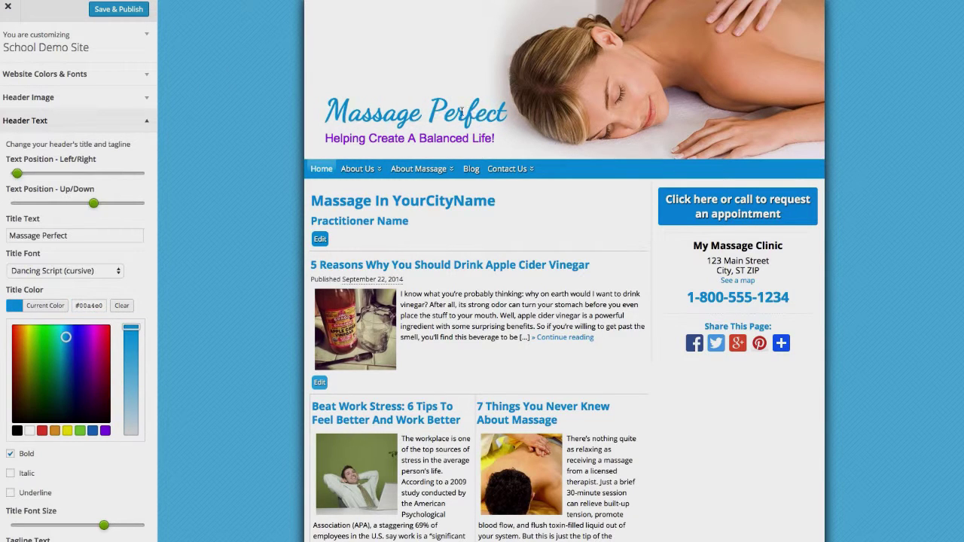
{"action": "mouse_move", "coordinate": [103, 525]}
{"action": "left_mouse_down"}
{"action": "mouse_move", "coordinate": [86, 524]}
{"action": "mouse_move", "coordinate": [103, 526]}
{"action": "left_mouse_up"}
{"action": "left_click", "coordinate": [103, 526]}
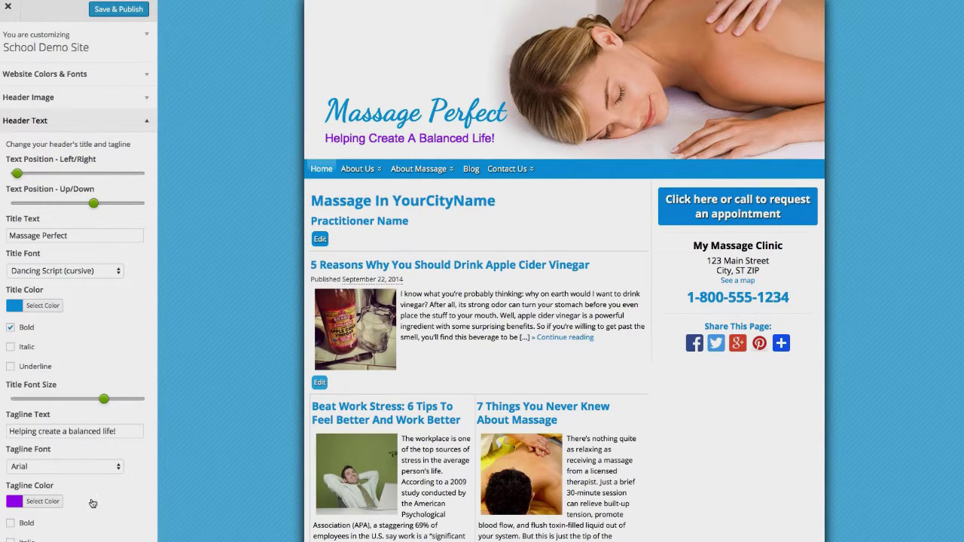
Change the tagline text to "Massage works! Try it today!" and its font to Open Sans.
{"action": "triple_click", "coordinate": [19, 426]}
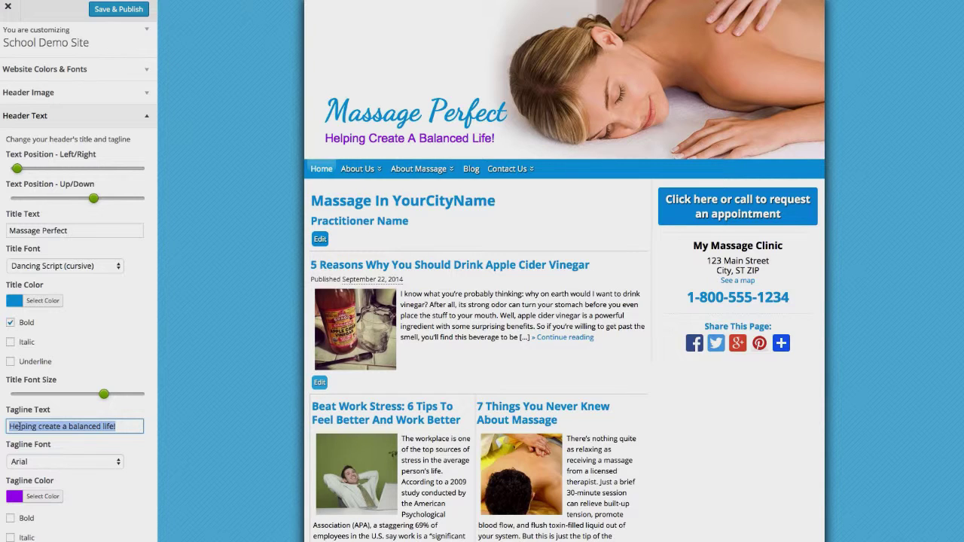
{"action": "type", "text": "Massage works! Try it today!"}
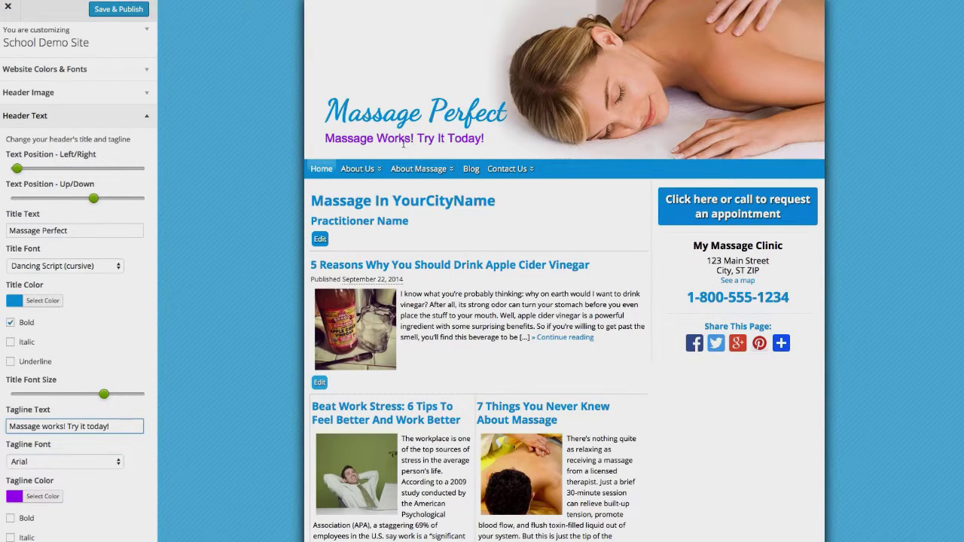
{"action": "left_click", "coordinate": [60, 462]}
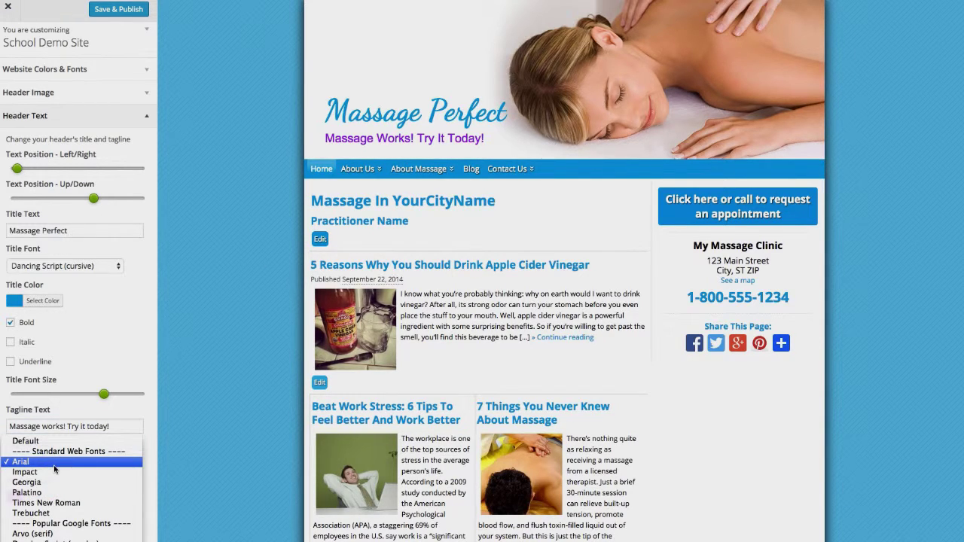
{"action": "left_click", "coordinate": [50, 541]}
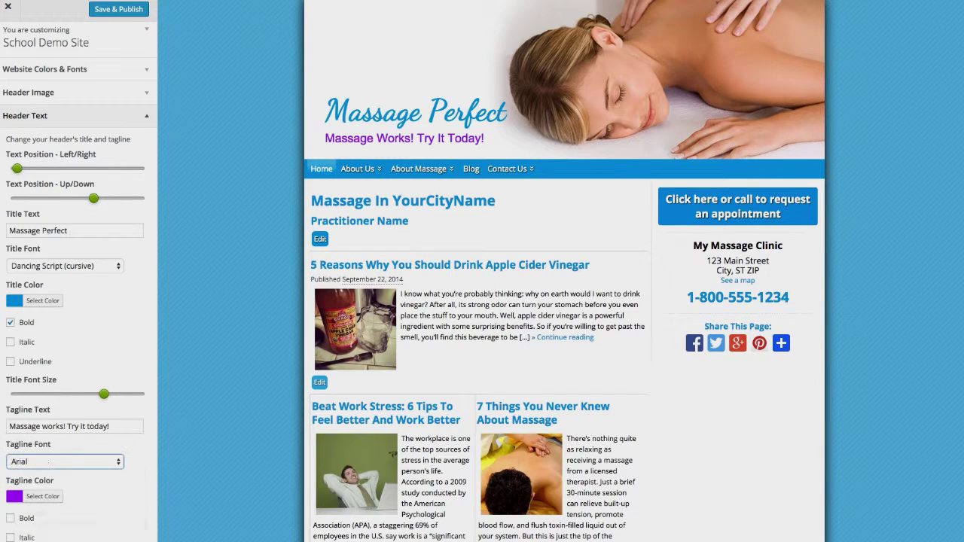
Set the tagline color to the light blue #7dc6e0.
{"action": "left_click", "coordinate": [43, 496]}
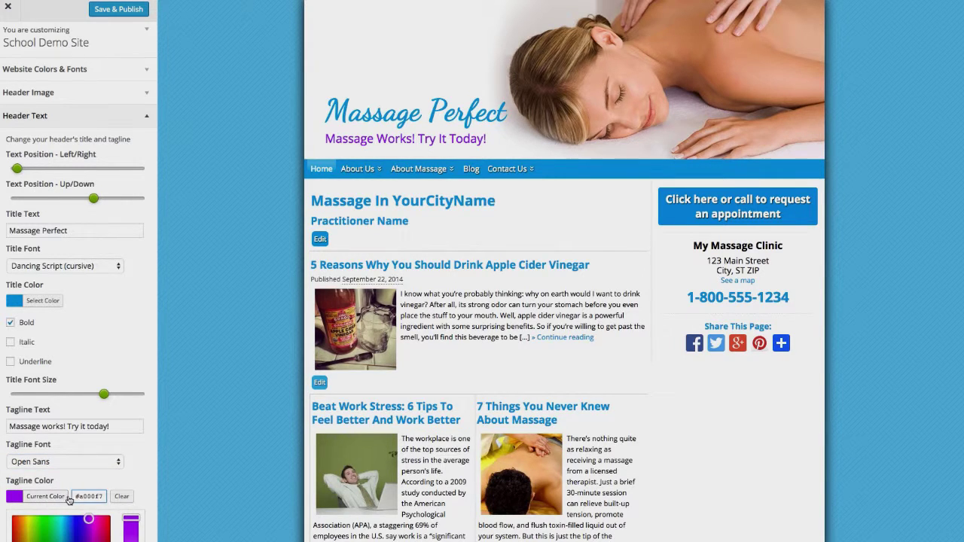
{"action": "left_click", "coordinate": [78, 495]}
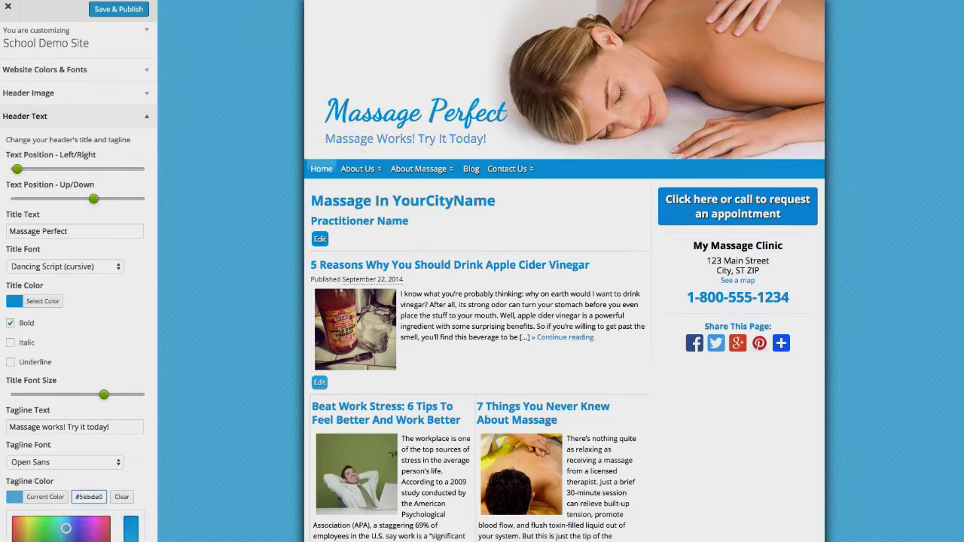
{"action": "type", "text": "#74c3e0"}
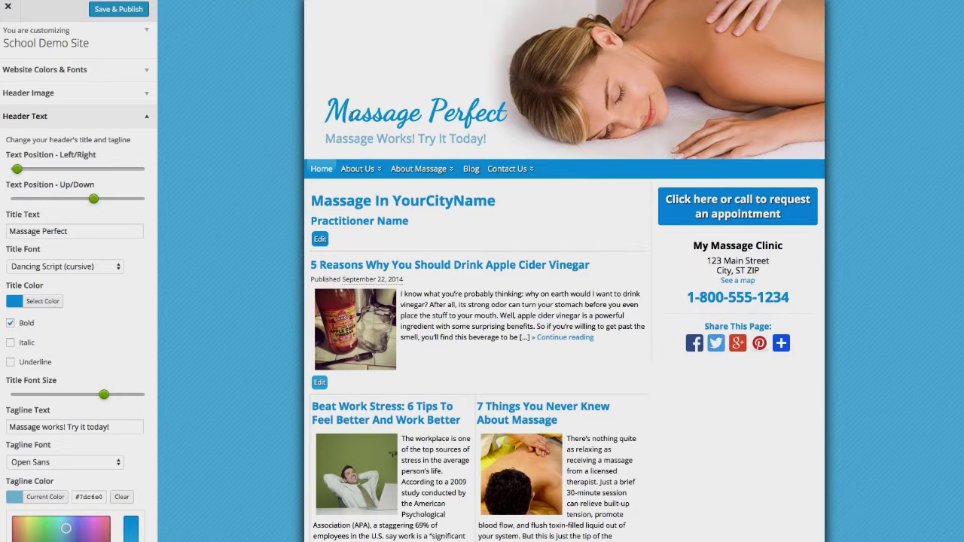
Move the tagline slightly up and to the right so it ends in line with the title above it.
{"action": "scroll", "coordinate": [56, 467], "scroll_direction": "down", "scroll_amount": 3}
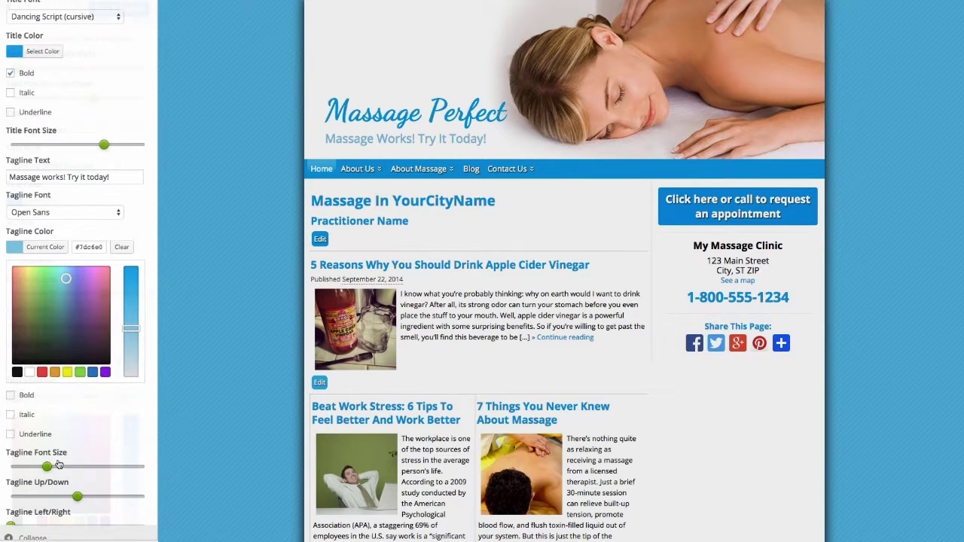
{"action": "mouse_move", "coordinate": [50, 467]}
{"action": "left_mouse_down"}
{"action": "mouse_move", "coordinate": [77, 467]}
{"action": "mouse_move", "coordinate": [48, 472]}
{"action": "left_mouse_up"}
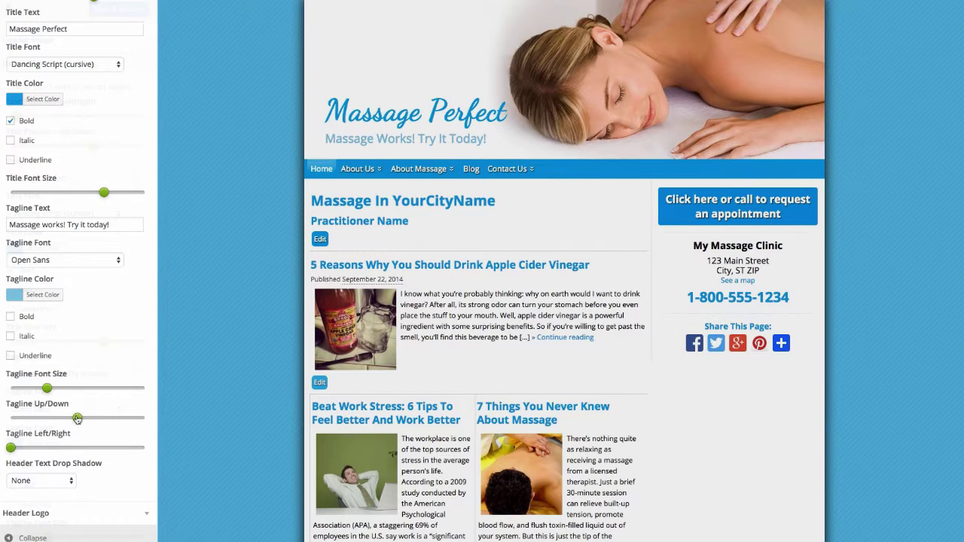
{"action": "left_click_drag", "start_coordinate": [77, 419], "coordinate": [30, 417]}
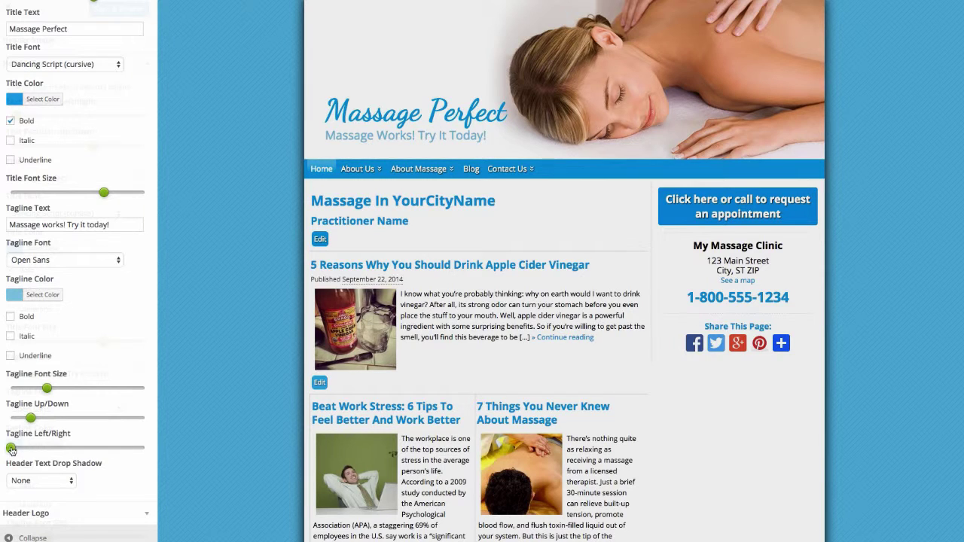
{"action": "mouse_move", "coordinate": [11, 448]}
{"action": "left_mouse_down"}
{"action": "mouse_move", "coordinate": [36, 449]}
{"action": "mouse_move", "coordinate": [18, 449]}
{"action": "mouse_move", "coordinate": [26, 453]}
{"action": "left_mouse_up"}
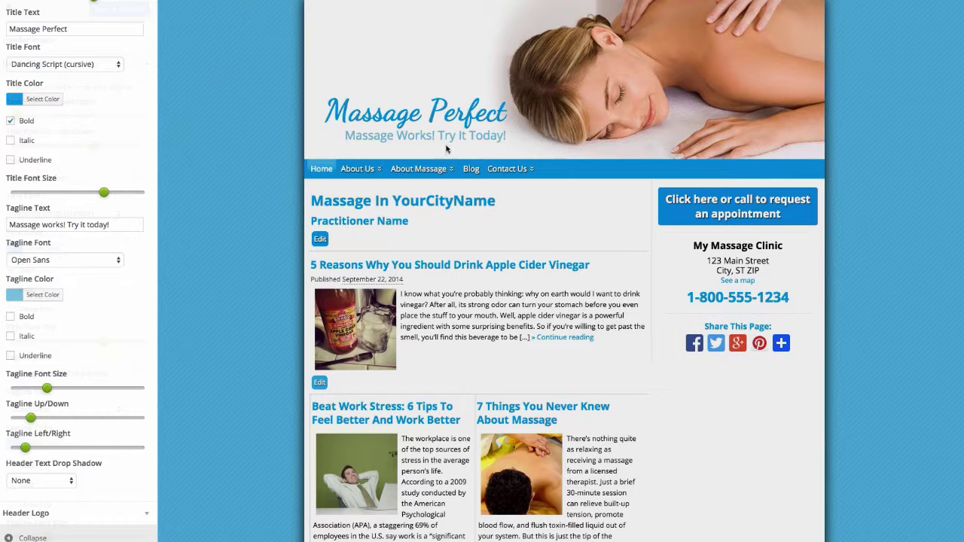
Try the Dark header text drop shadow and settle on Light.
{"action": "left_click", "coordinate": [69, 481]}
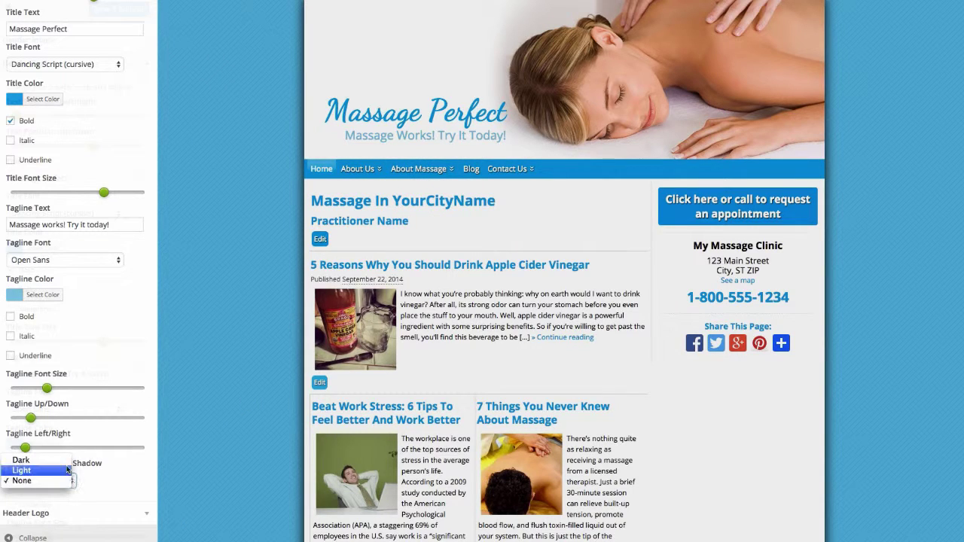
{"action": "left_click", "coordinate": [23, 456]}
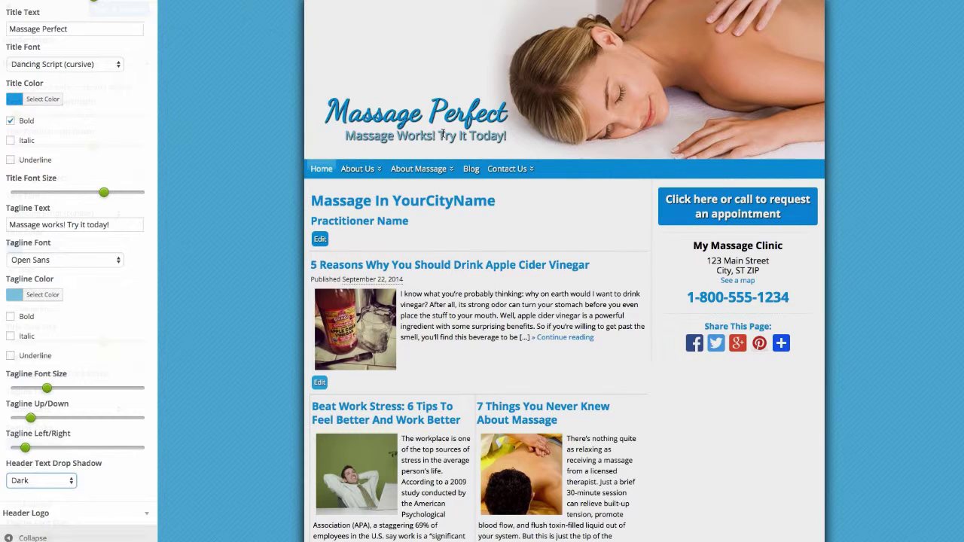
{"action": "left_click", "coordinate": [69, 481]}
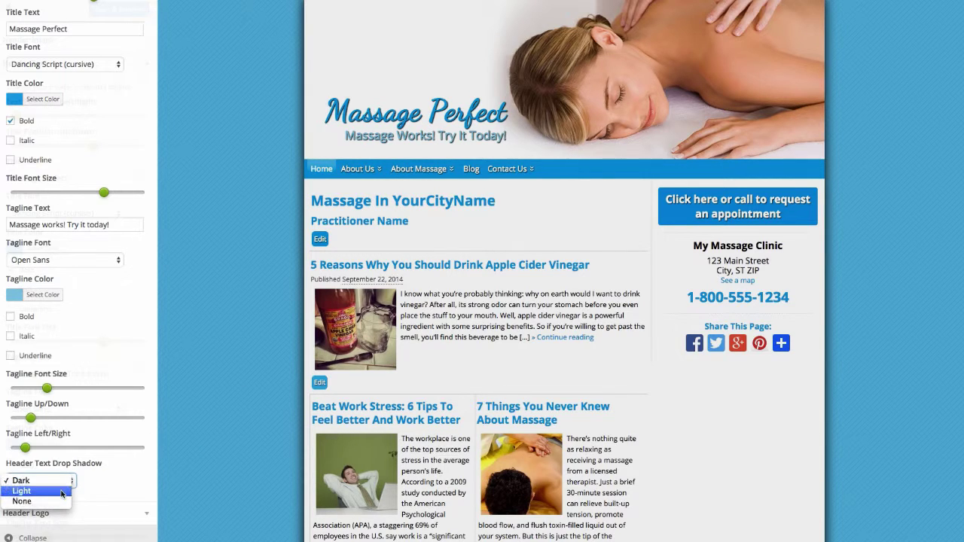
{"action": "left_click", "coordinate": [22, 491]}
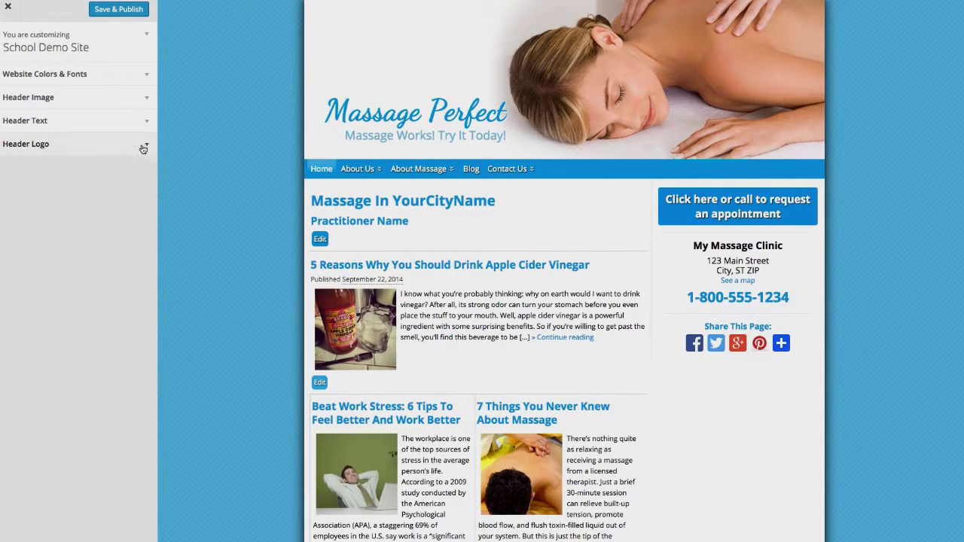
Upload the line-art massage image file as the custom header logo.
{"action": "left_click", "coordinate": [147, 145]}
{"action": "left_click", "coordinate": [47, 199]}
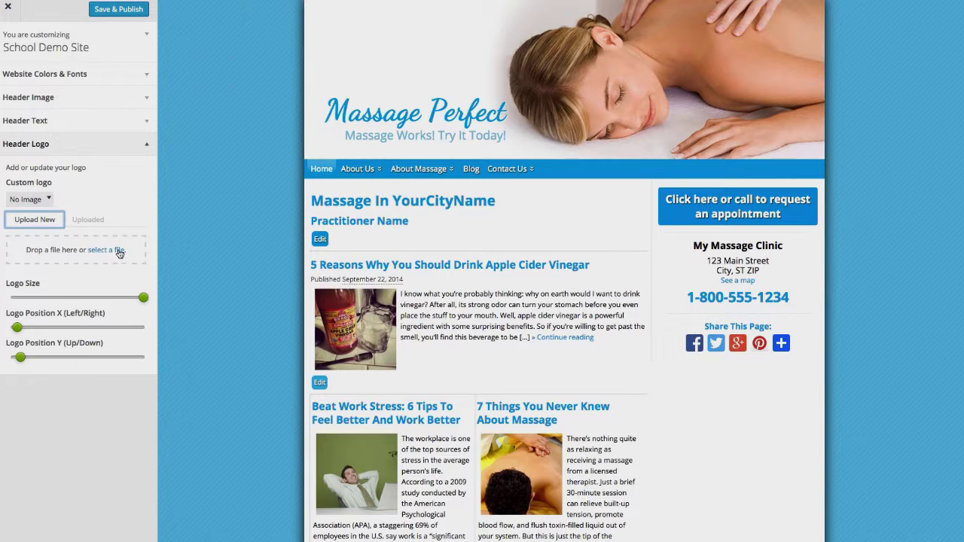
{"action": "left_click", "coordinate": [117, 250]}
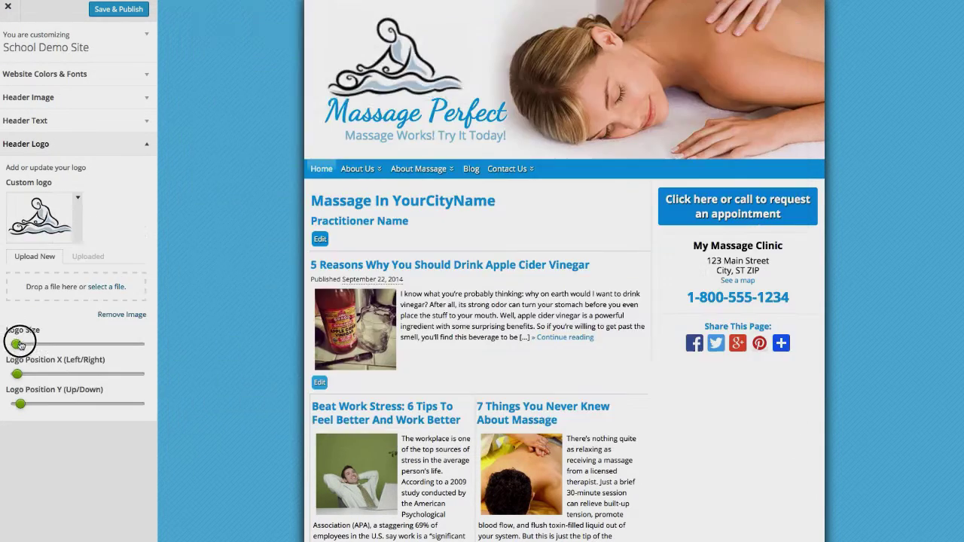
Shrink the logo and shift it right to center it above the header title, and publish the site changes.
{"action": "left_click_drag", "start_coordinate": [20, 344], "coordinate": [22, 373]}
{"action": "left_click", "coordinate": [76, 143]}
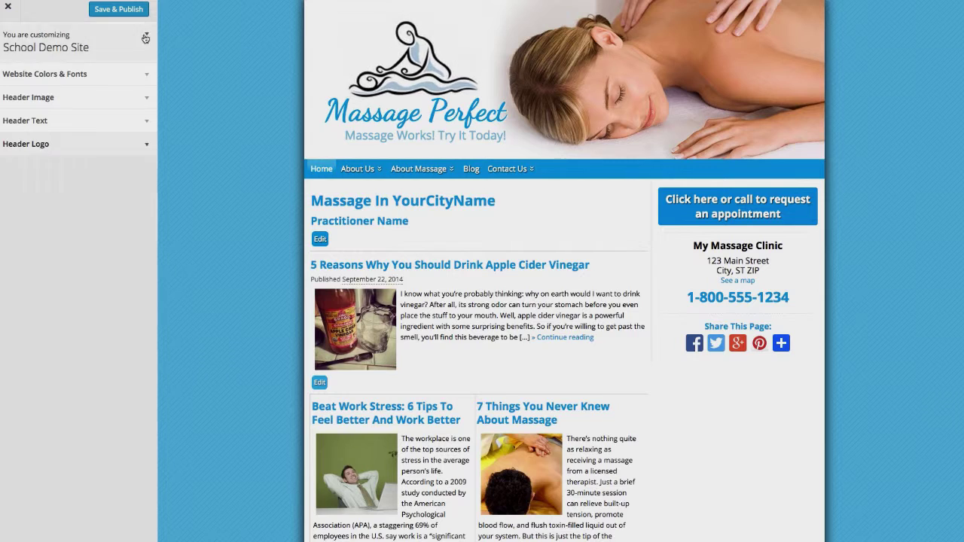
{"action": "left_click", "coordinate": [131, 14]}
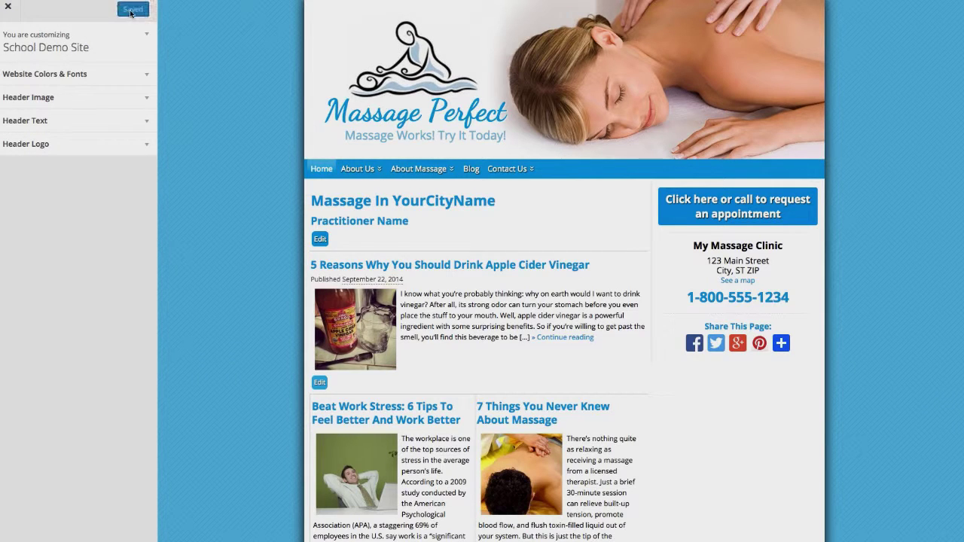